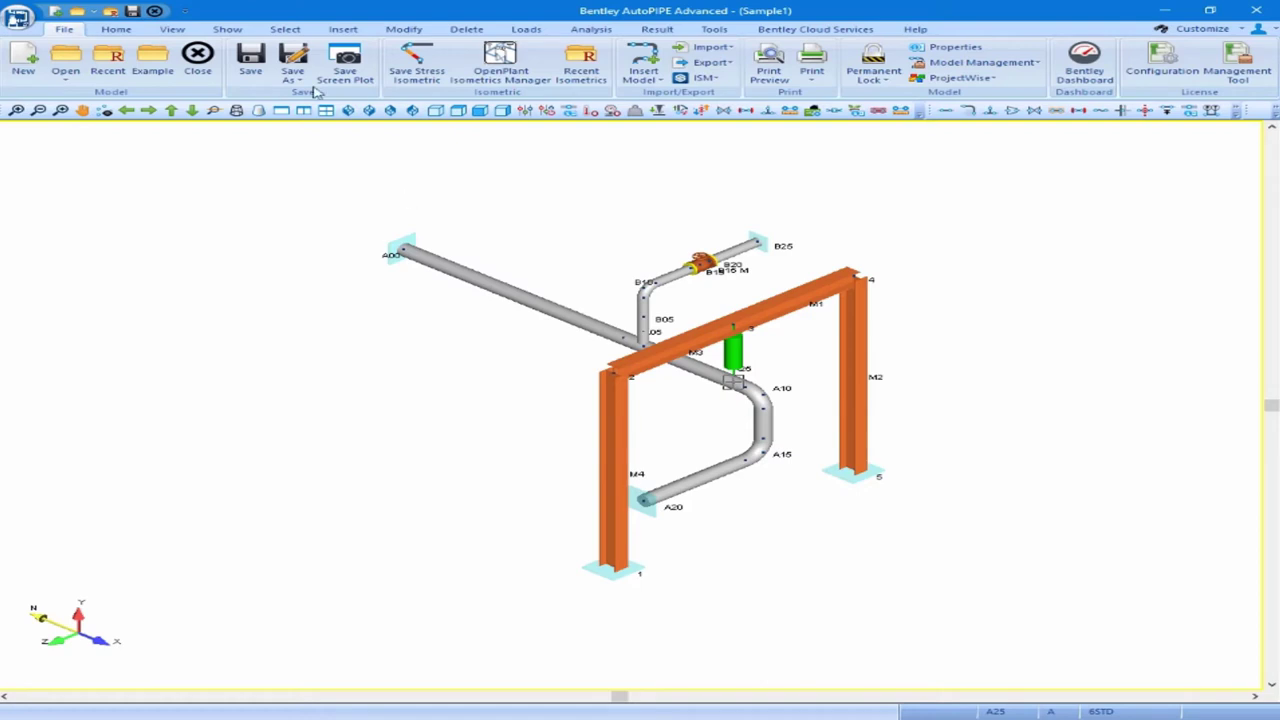
# - Start segment C at point C00, offset 12.5" in Y and -4" in Z from B25
pyautogui.click(342, 30)
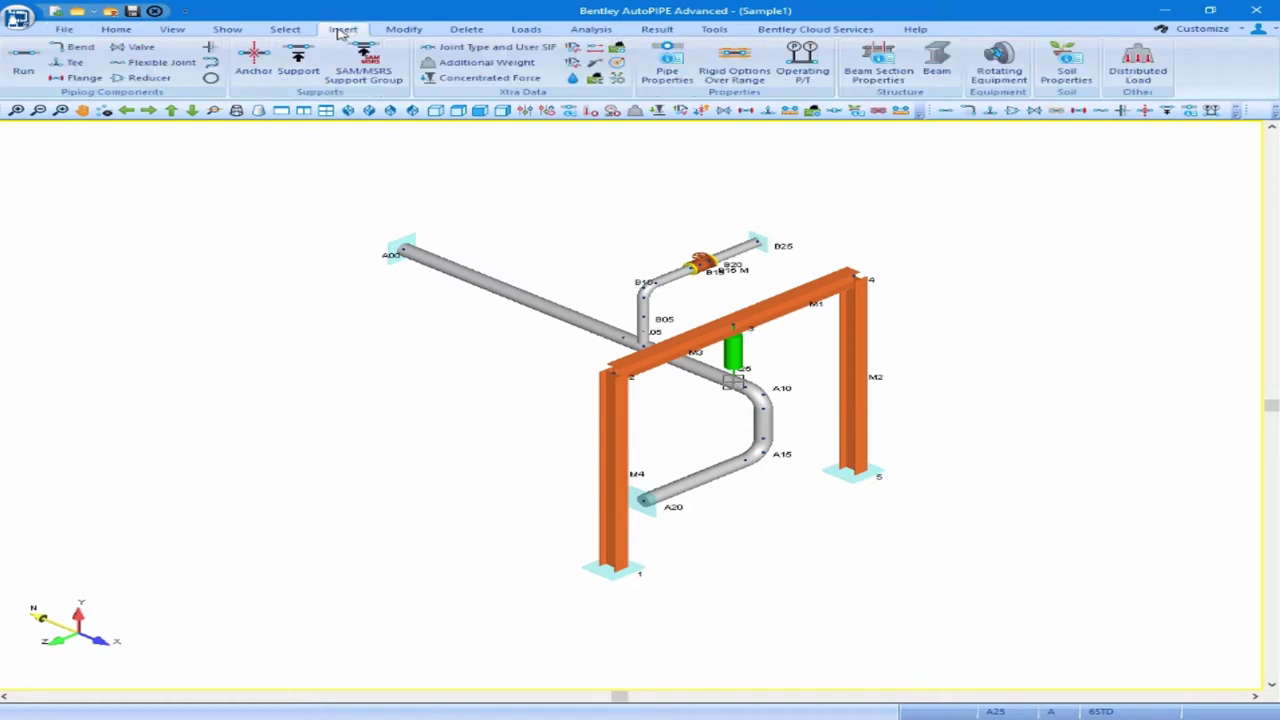
pyautogui.click(212, 62)
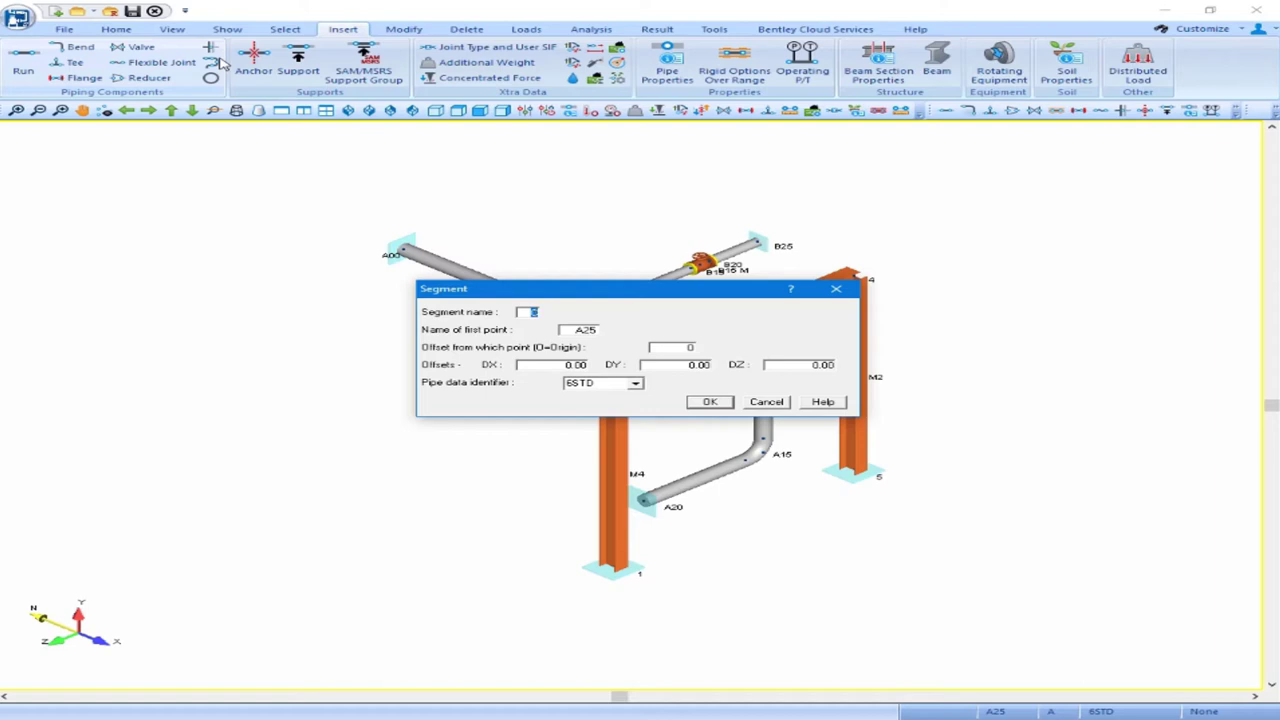
pyautogui.press('Tab')
pyautogui.write('C00')
pyautogui.press('Tab')
pyautogui.write('B25')
pyautogui.press('Tab')
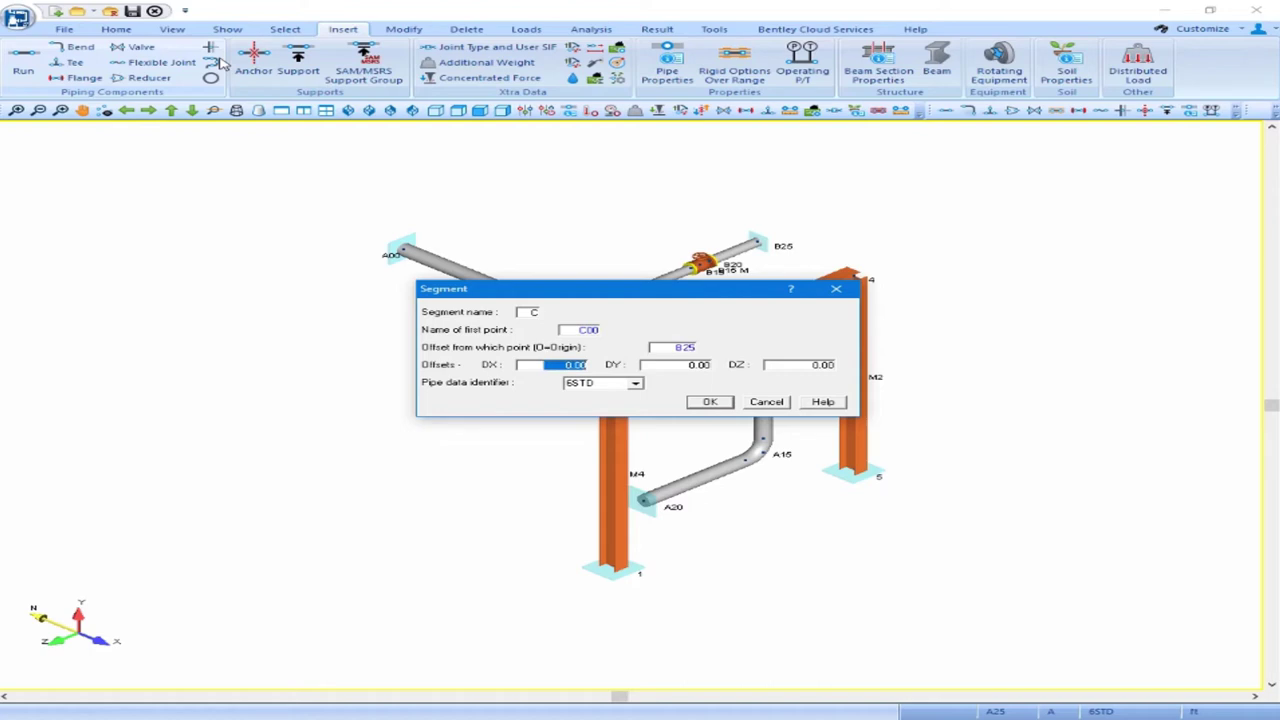
pyautogui.press('Tab')
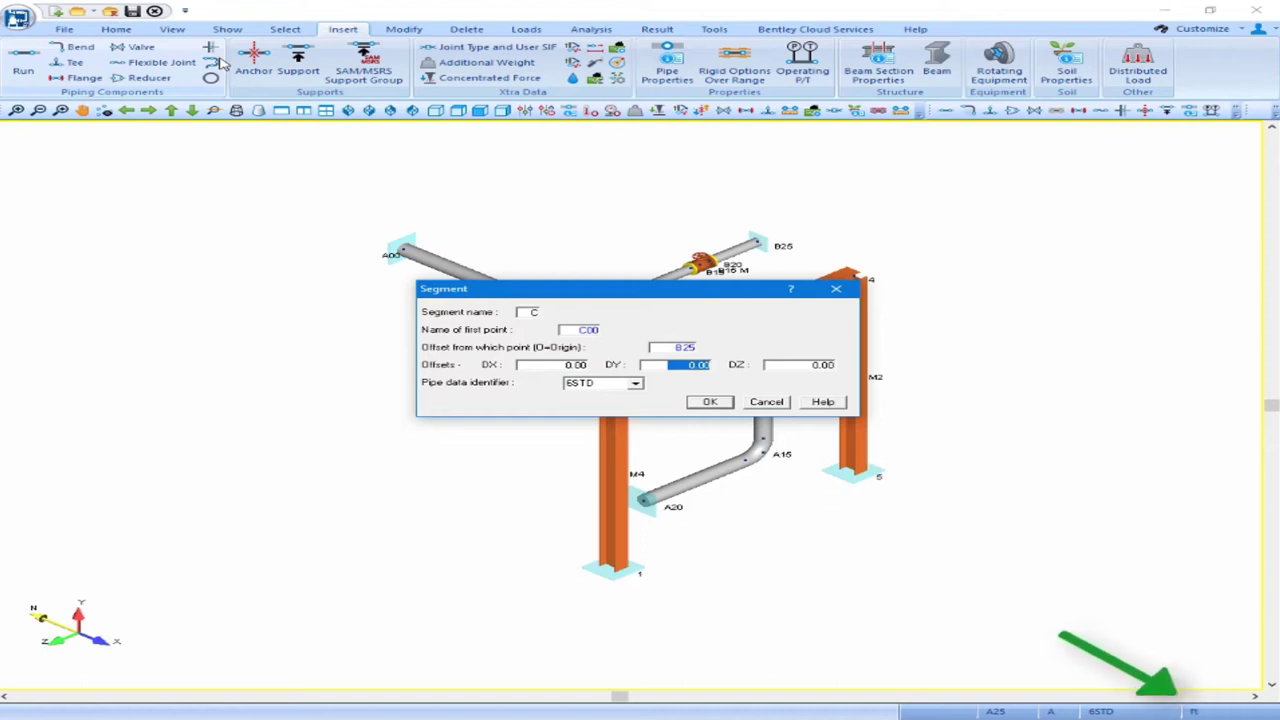
pyautogui.write('12.5"')
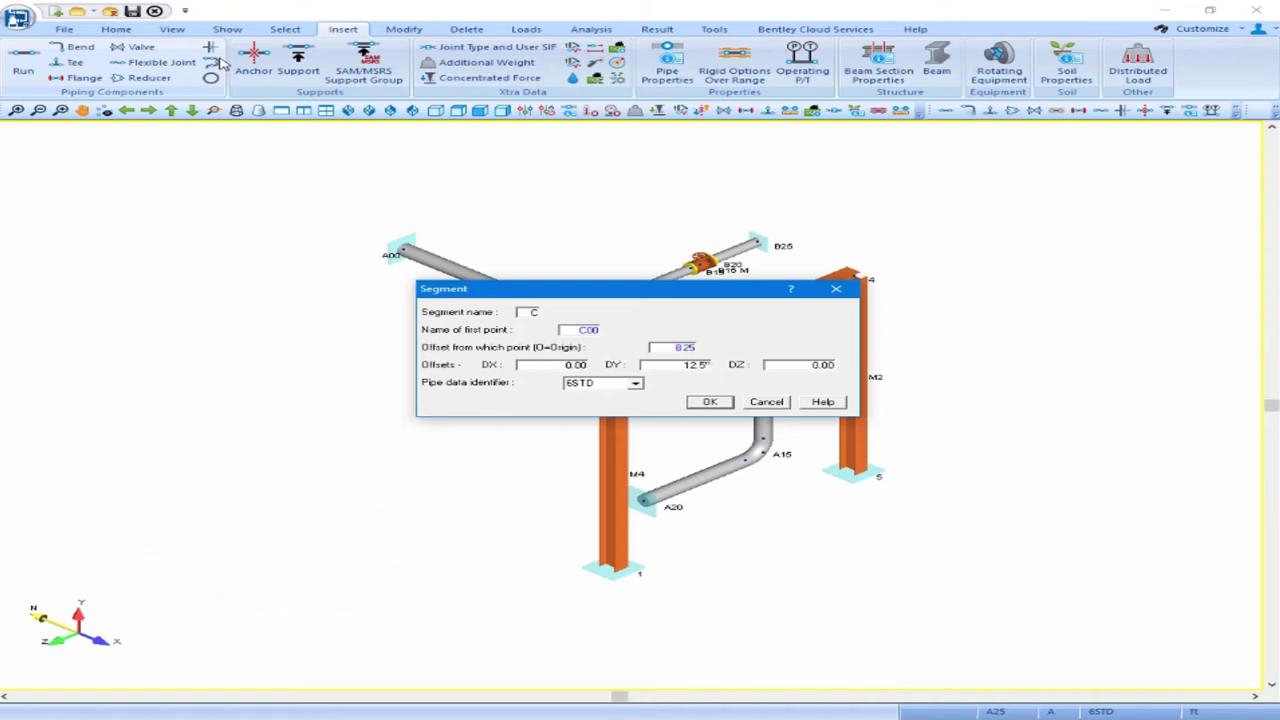
pyautogui.press('Tab')
pyautogui.write('-4')
# - Give segment C the new pipe identifier 3STD and confirm the segment
pyautogui.press('Tab')
pyautogui.click(636, 384)
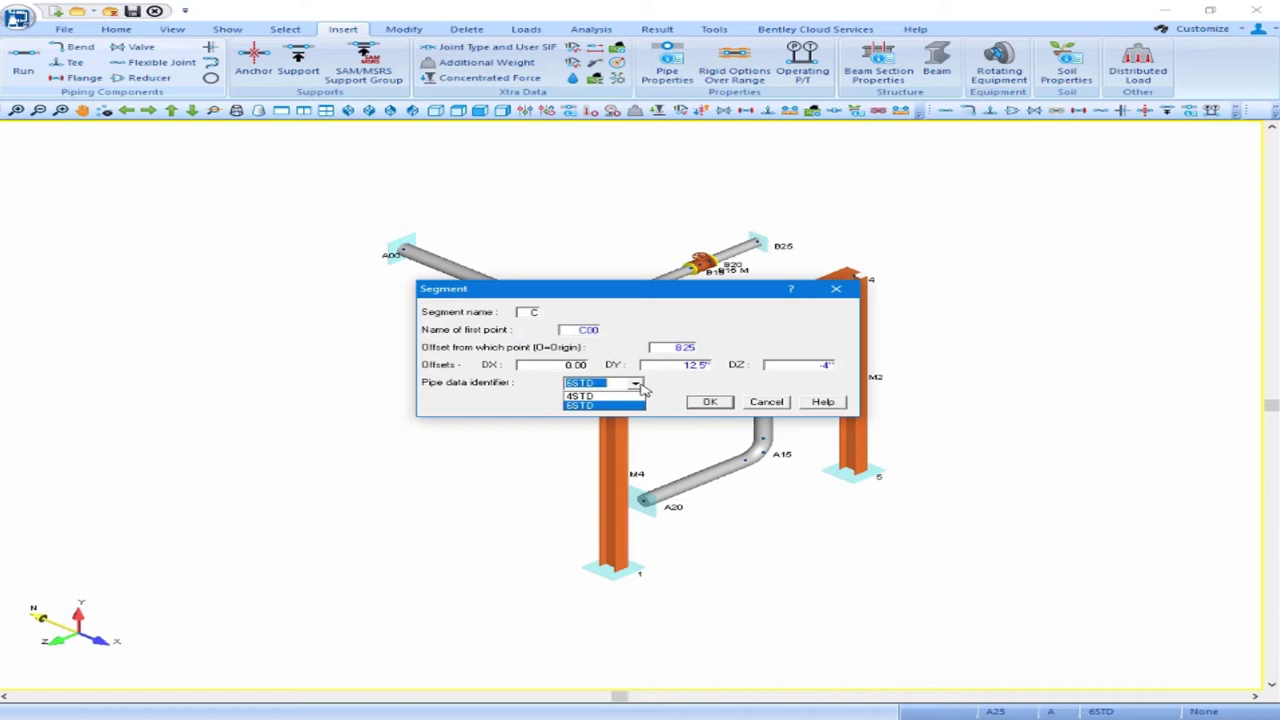
pyautogui.click(642, 387)
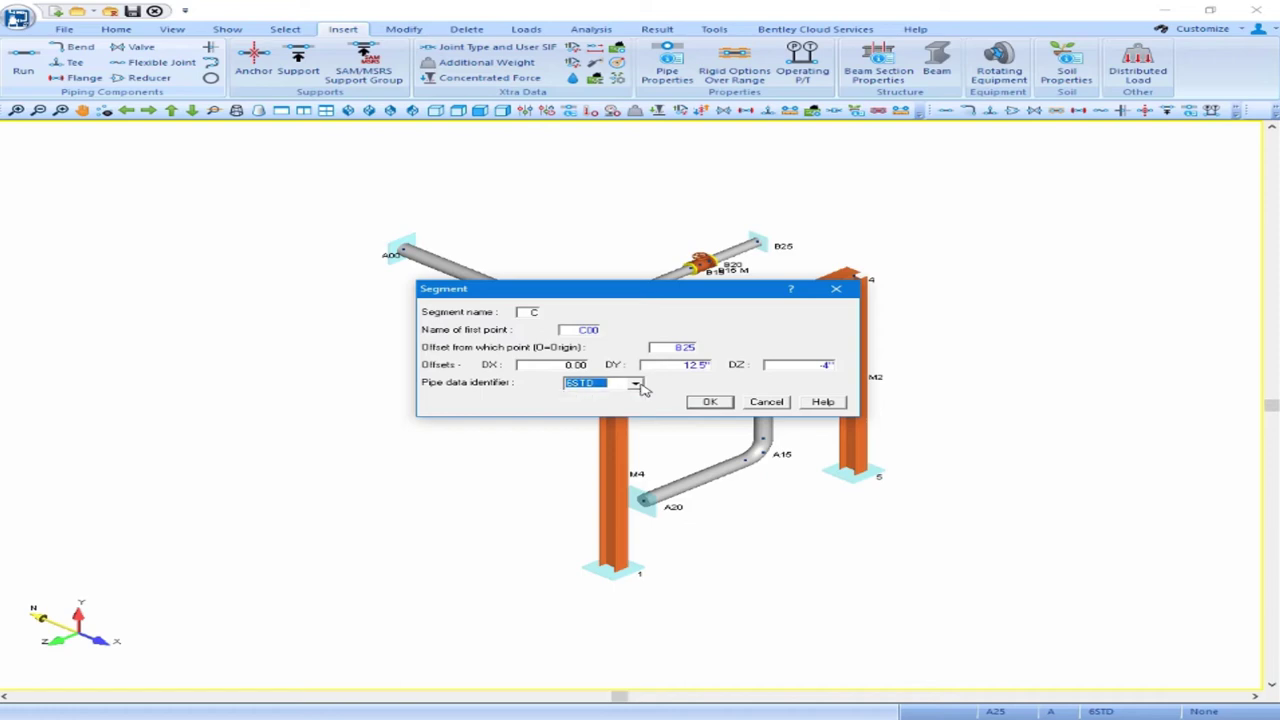
pyautogui.write('3STD')
pyautogui.click(727, 404)
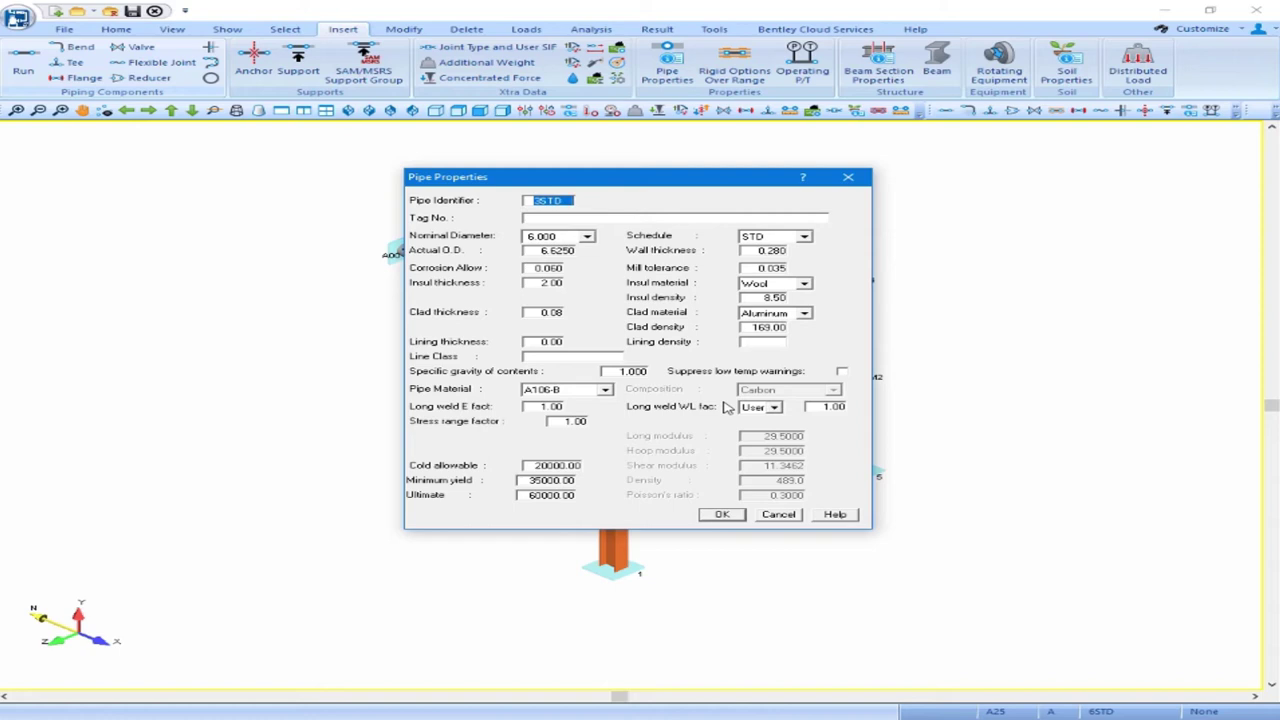
# - Set the 3STD pipe's nominal diameter to 3.000 and accept the pipe properties
pyautogui.press('Tab')
pyautogui.press('Tab')
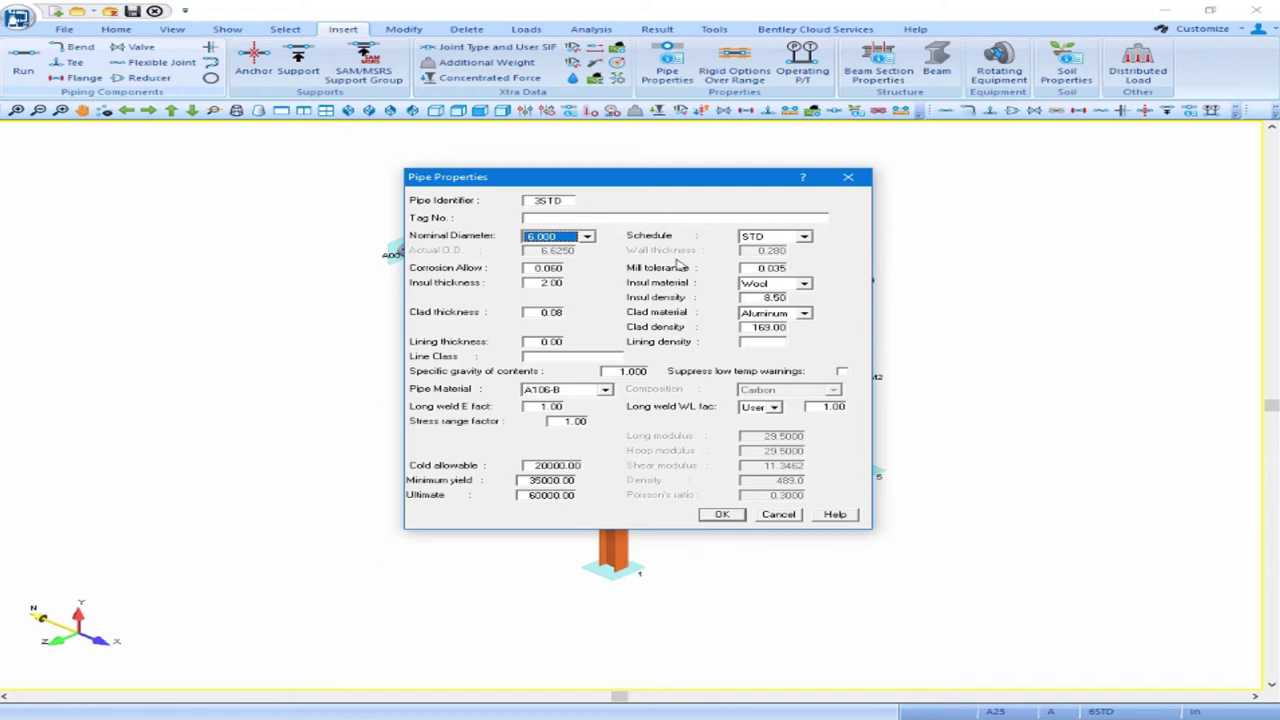
pyautogui.click(587, 237)
pyautogui.scroll(1, 560, 260)
pyautogui.click(555, 251)
pyautogui.click(720, 515)
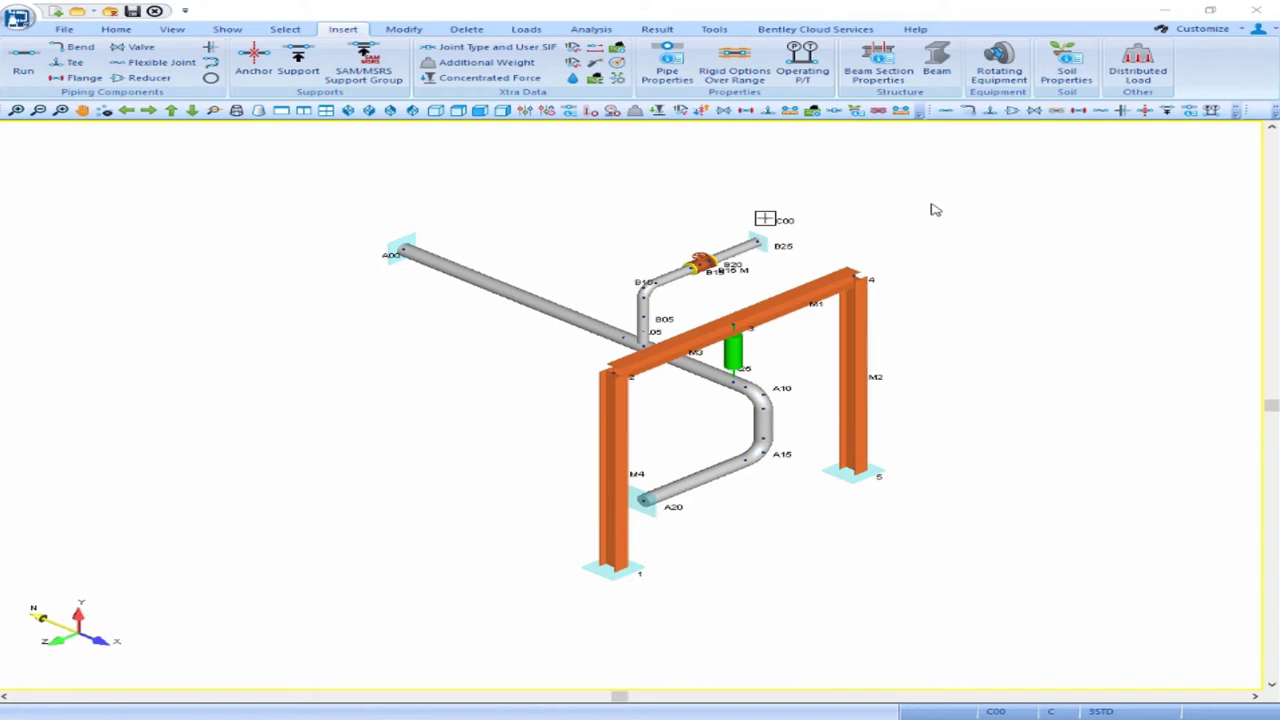
# - Zoom in on points C00 and B25, then bring up the Tools ribbon
pyautogui.moveTo(692, 174); pyautogui.dragTo(830, 277)
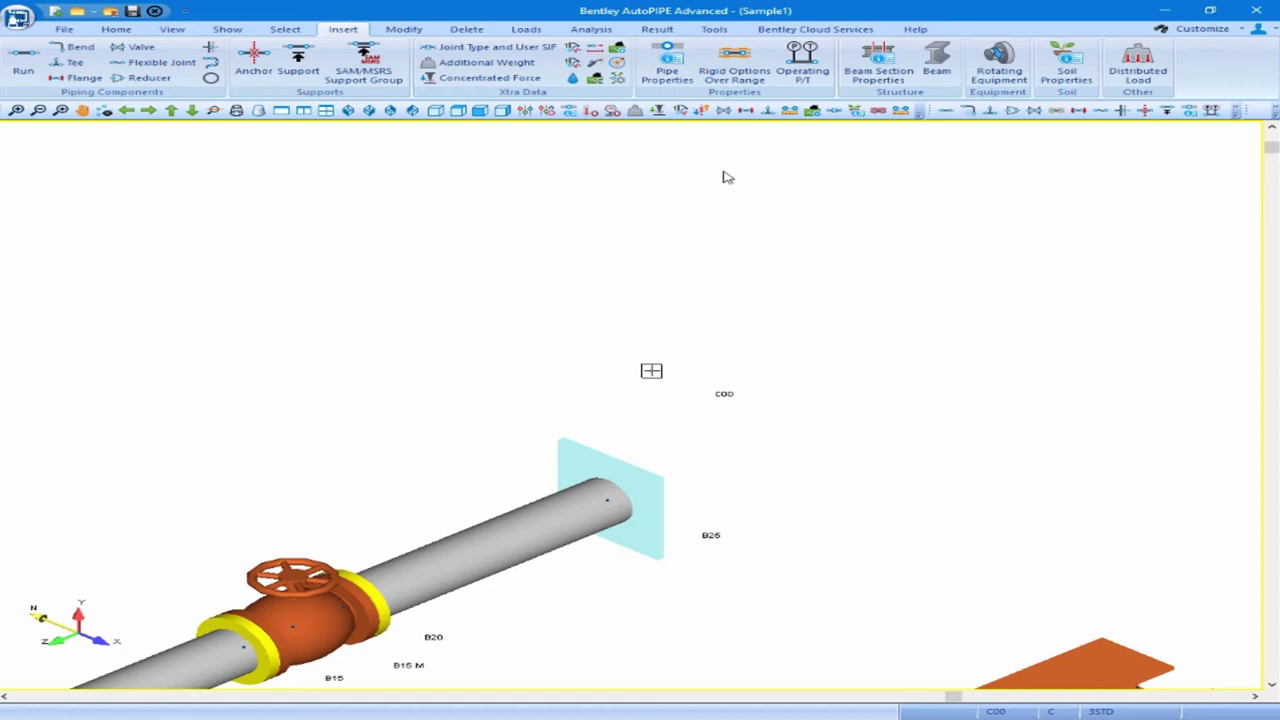
pyautogui.click(716, 31)
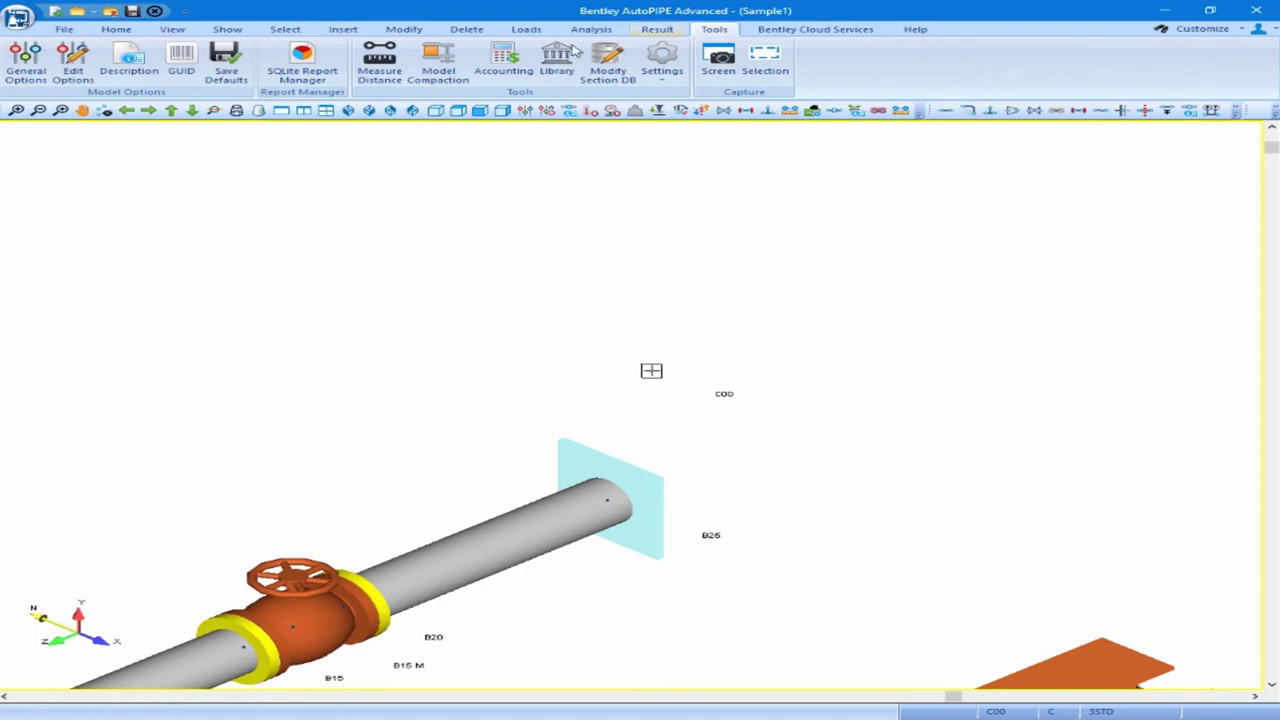
# - Measure C00 to B25 as 1.09 ft (DX 0.00, DY -1.04, DZ 0.33)
pyautogui.click(380, 75)
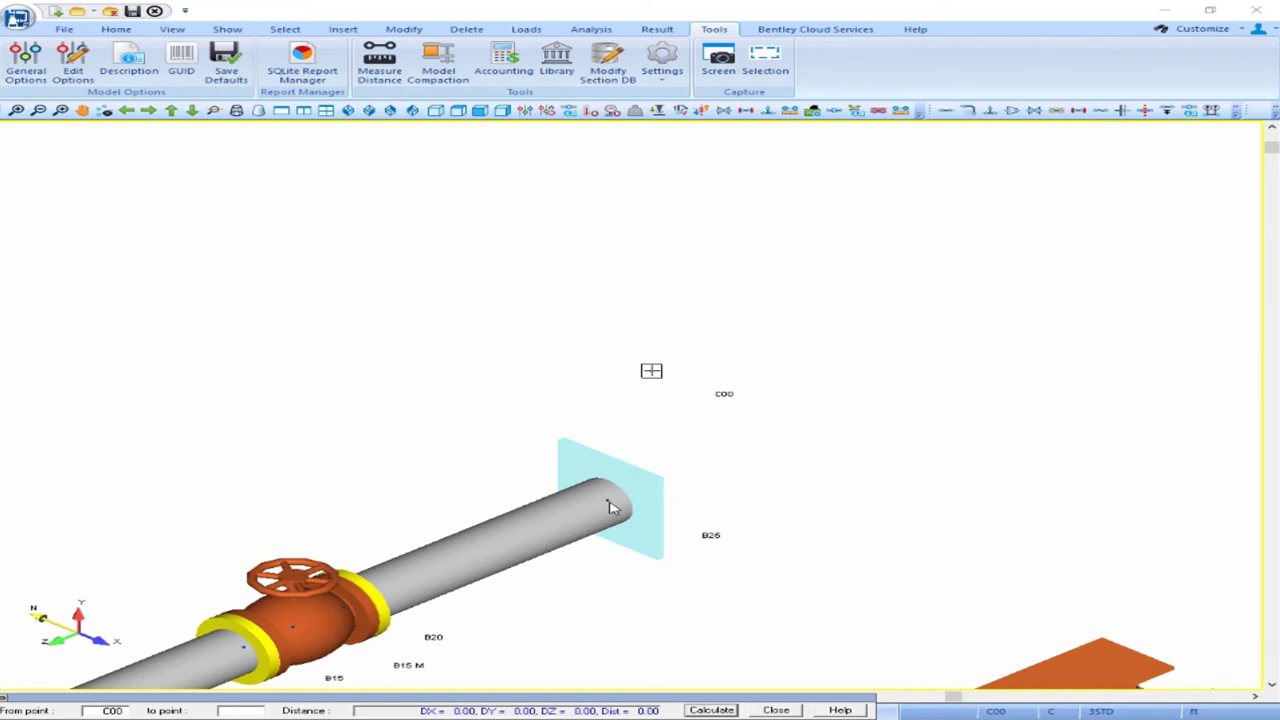
pyautogui.click(608, 501)
pyautogui.click(712, 710)
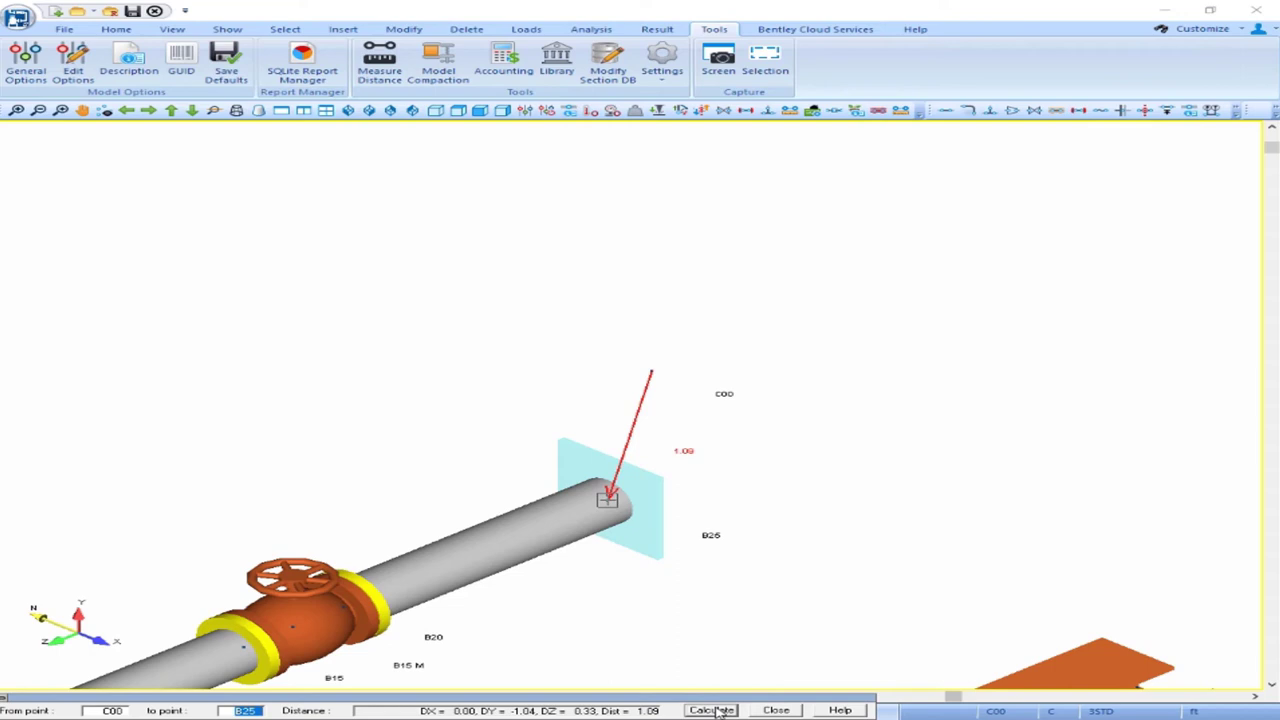
pyautogui.click(776, 710)
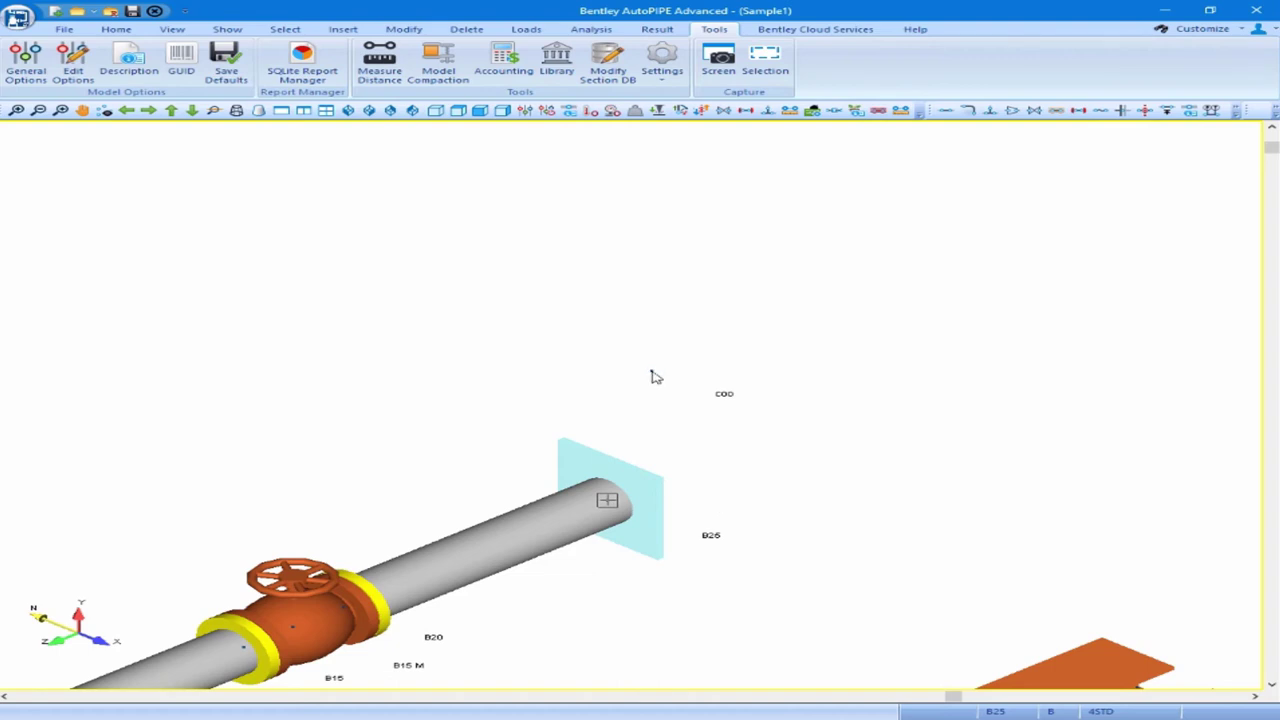
# - Place a rigid anchor at point C00
pyautogui.click(652, 375)
pyautogui.click(342, 30)
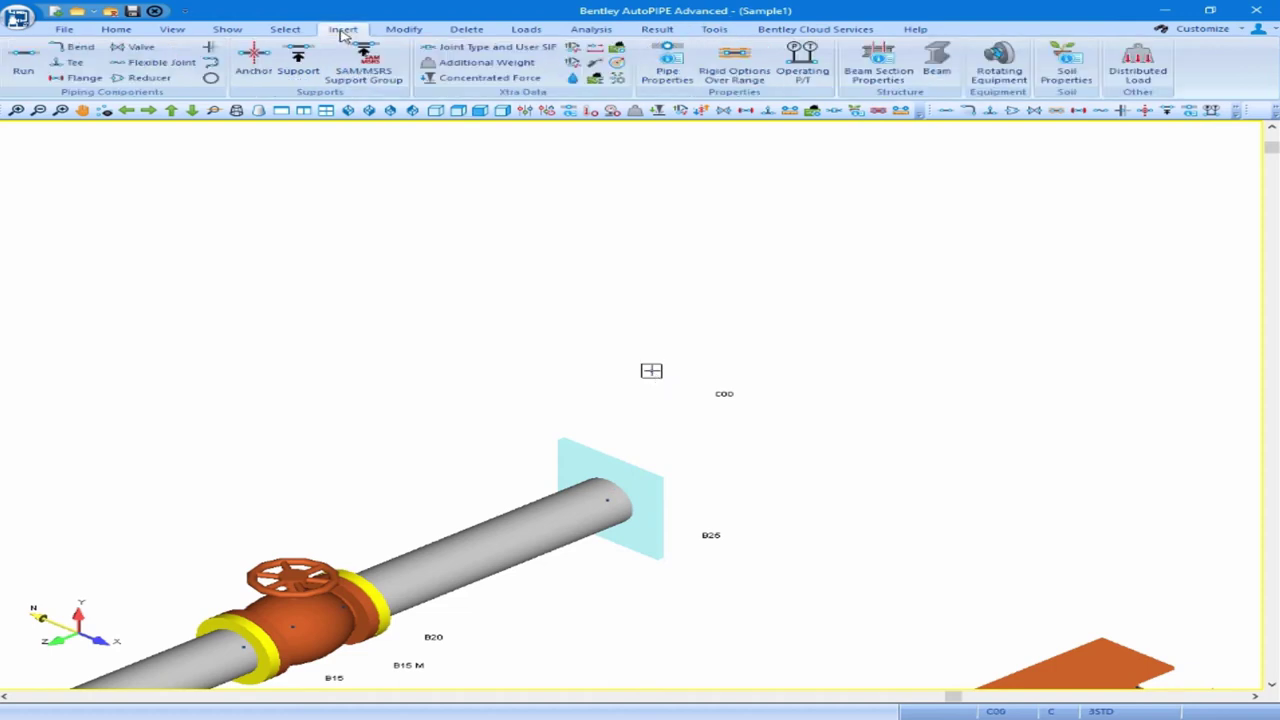
pyautogui.click(256, 72)
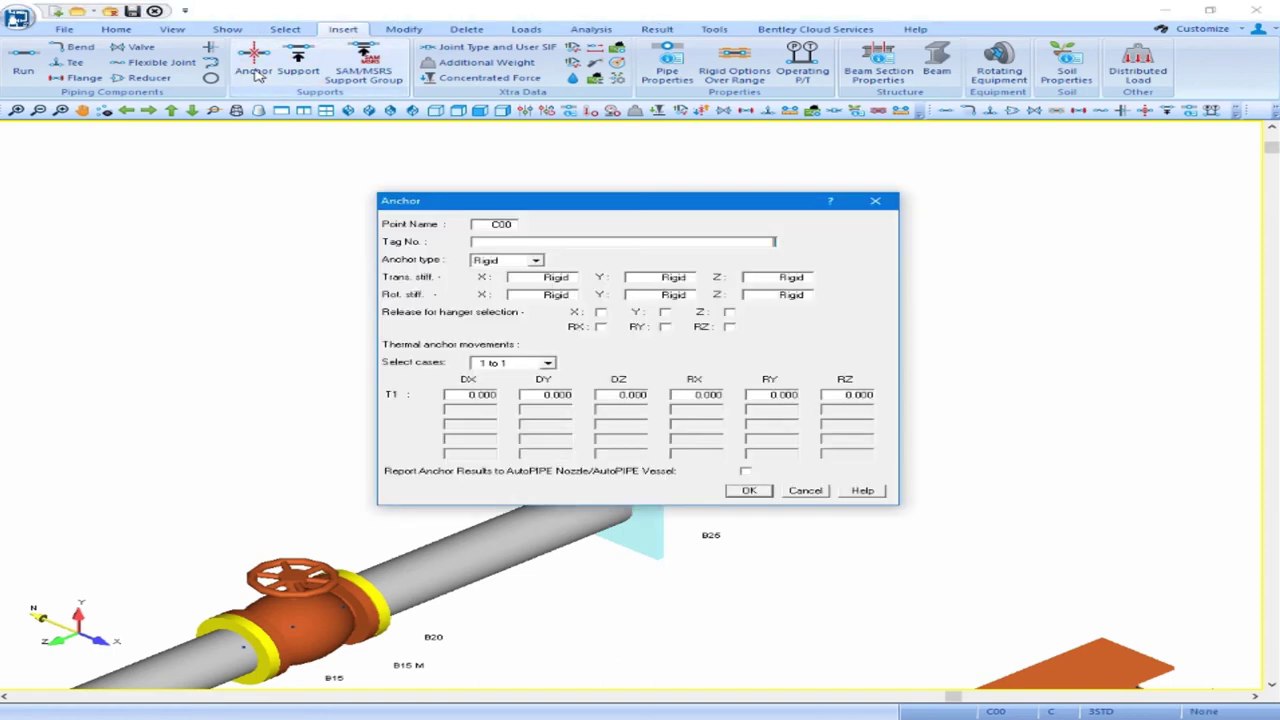
pyautogui.click(758, 492)
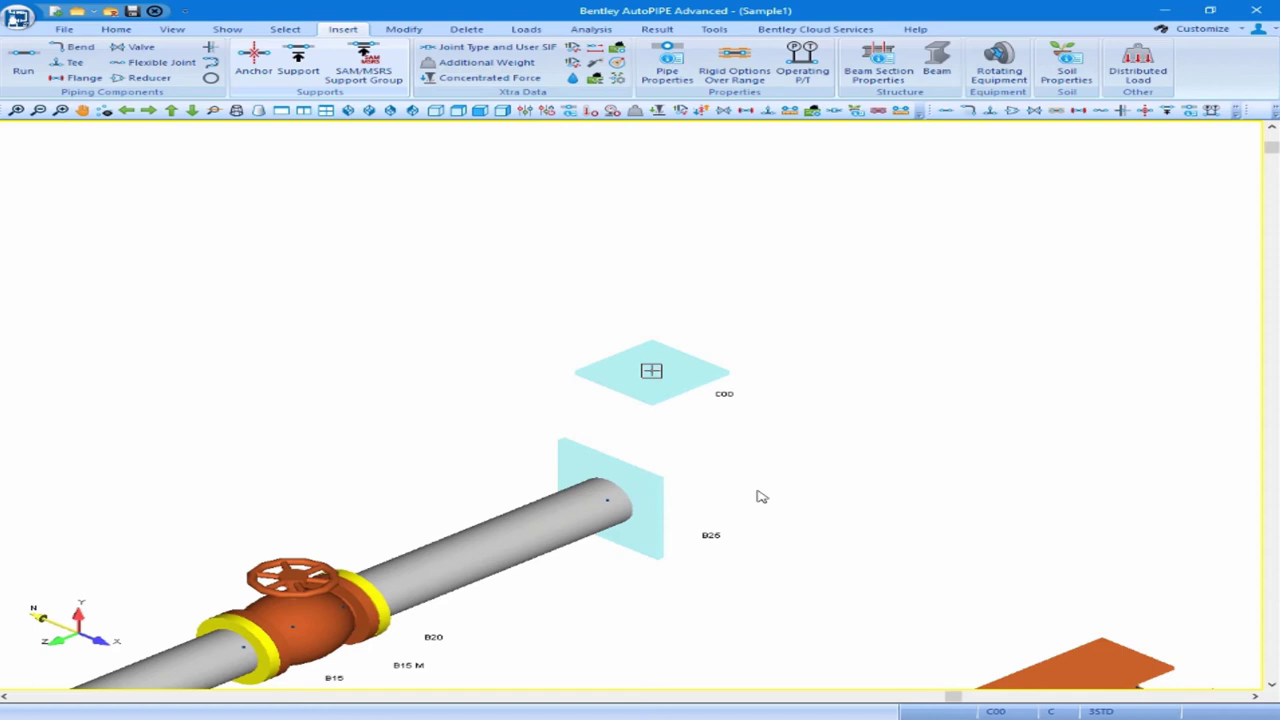
# - Add a 1.00 ft vertical 3STD pipe run from C00 to new point C05
pyautogui.click(22, 72)
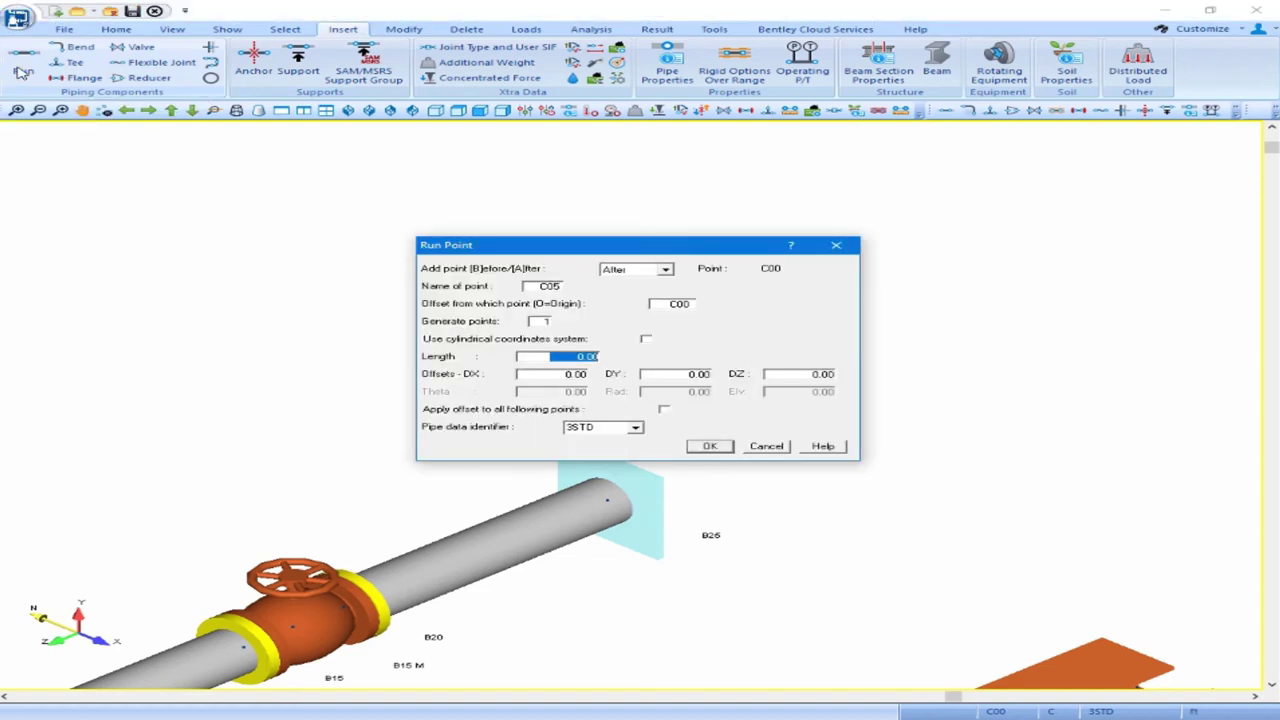
pyautogui.press('Tab')
pyautogui.press('Tab')
pyautogui.write('1')
pyautogui.press('Tab')
pyautogui.press('Tab')
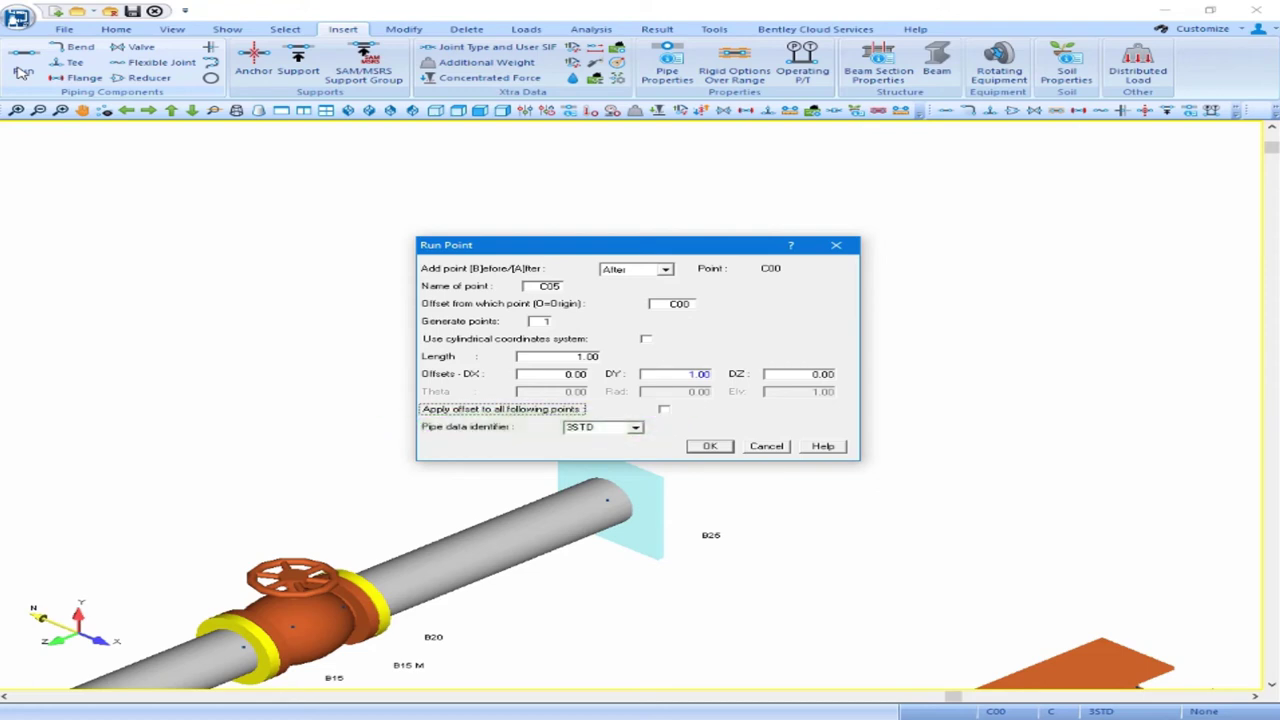
pyautogui.click(714, 449)
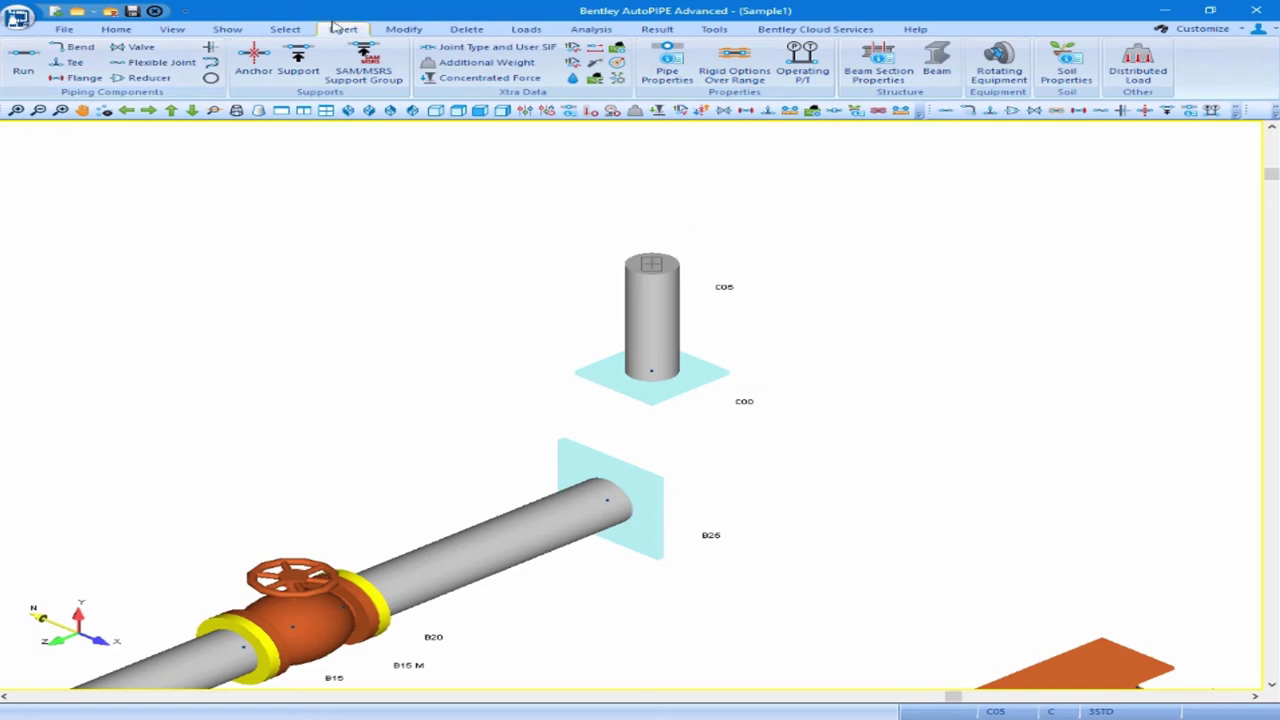
# - Insert a 0.5 ft reducer from C05 to C10 stepping to 4STD, accepting operating pressure and temperature
pyautogui.click(148, 78)
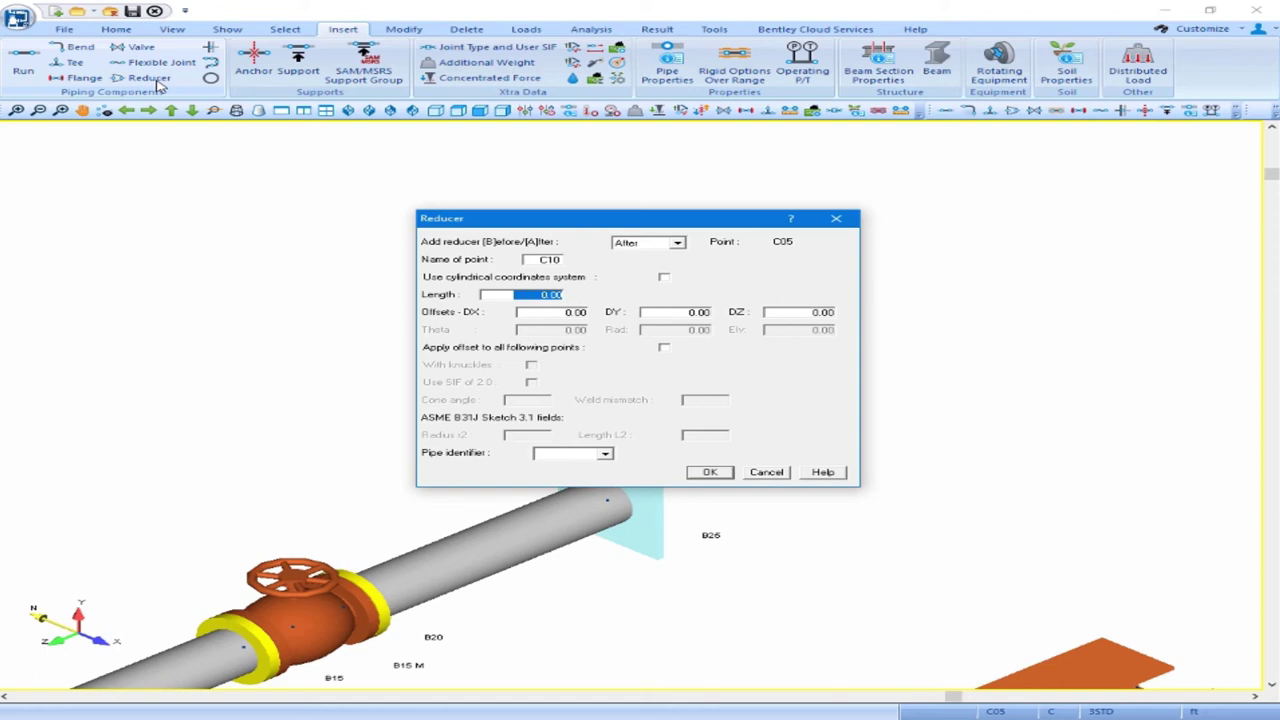
pyautogui.write('0.5')
pyautogui.press('Tab')
pyautogui.press('Tab')
pyautogui.press('Tab')
pyautogui.press('Tab')
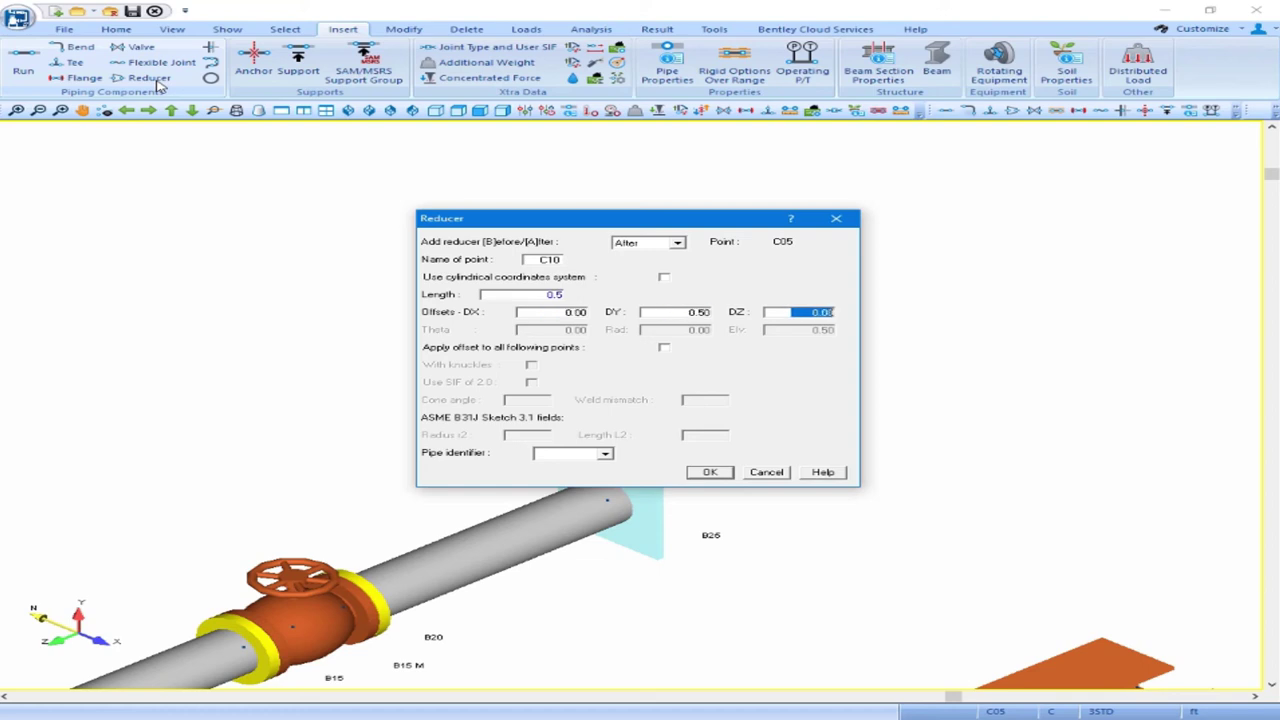
pyautogui.press('Tab')
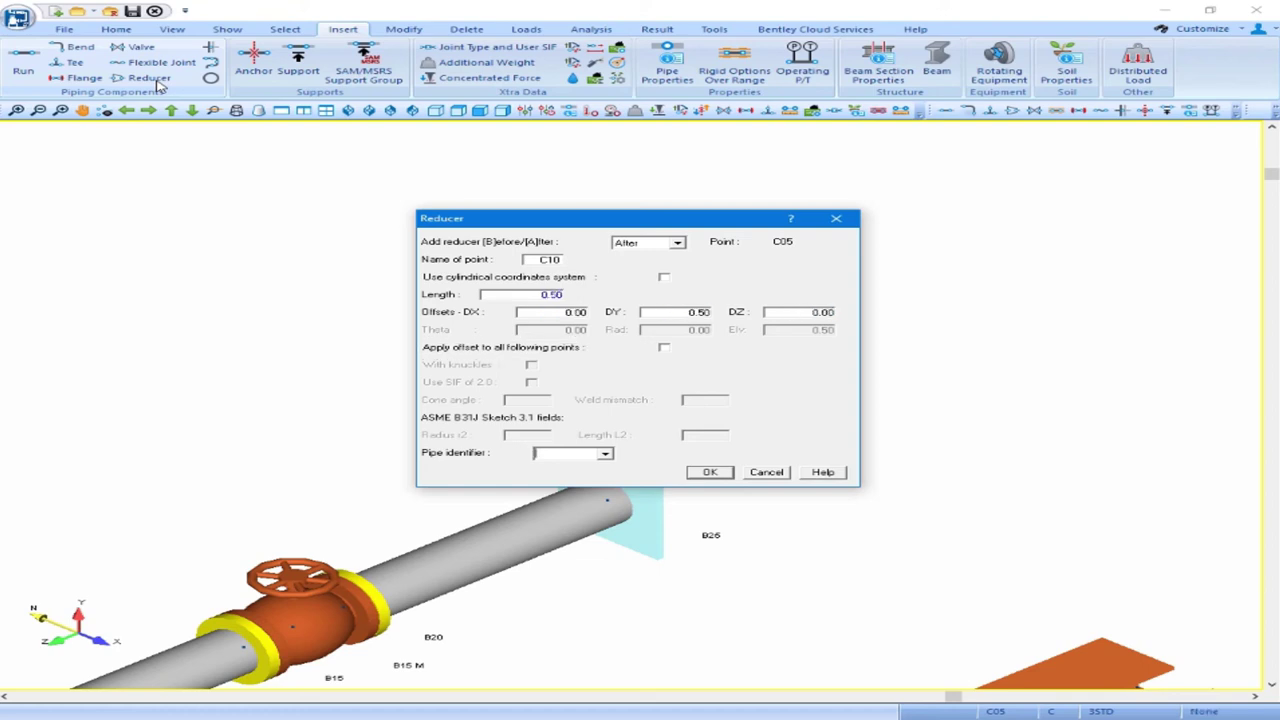
pyautogui.click(606, 455)
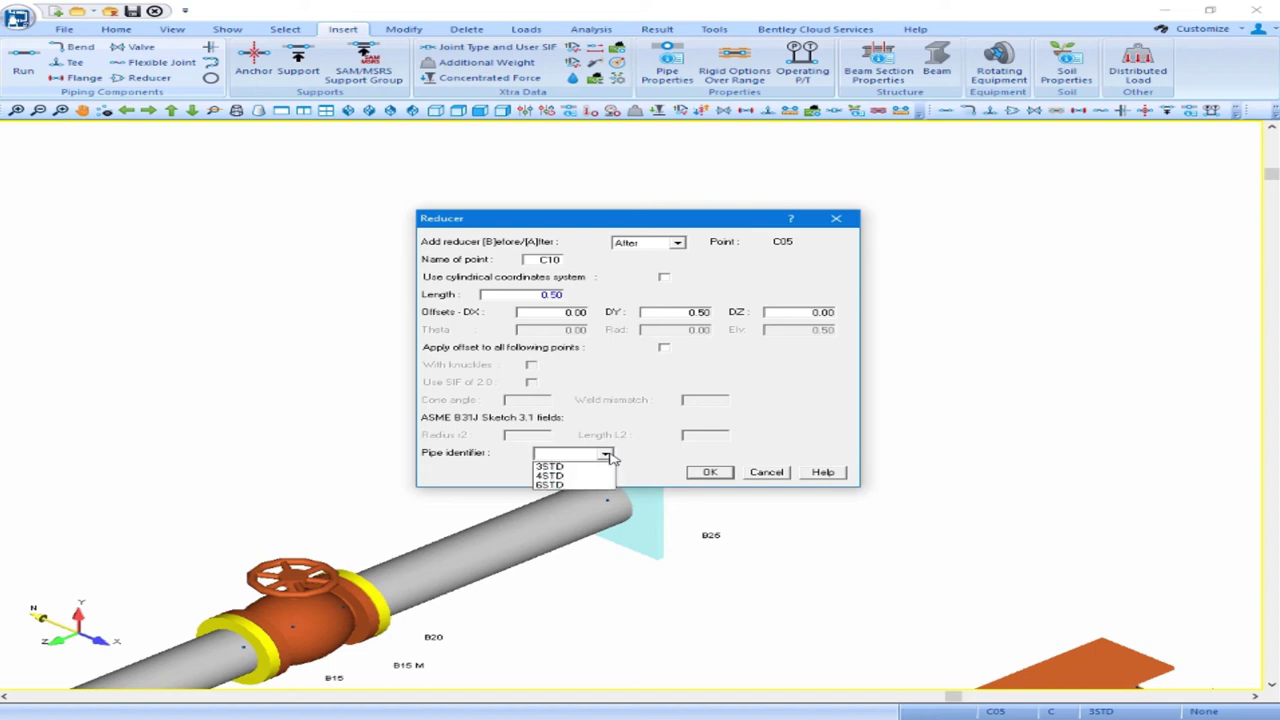
pyautogui.click(593, 476)
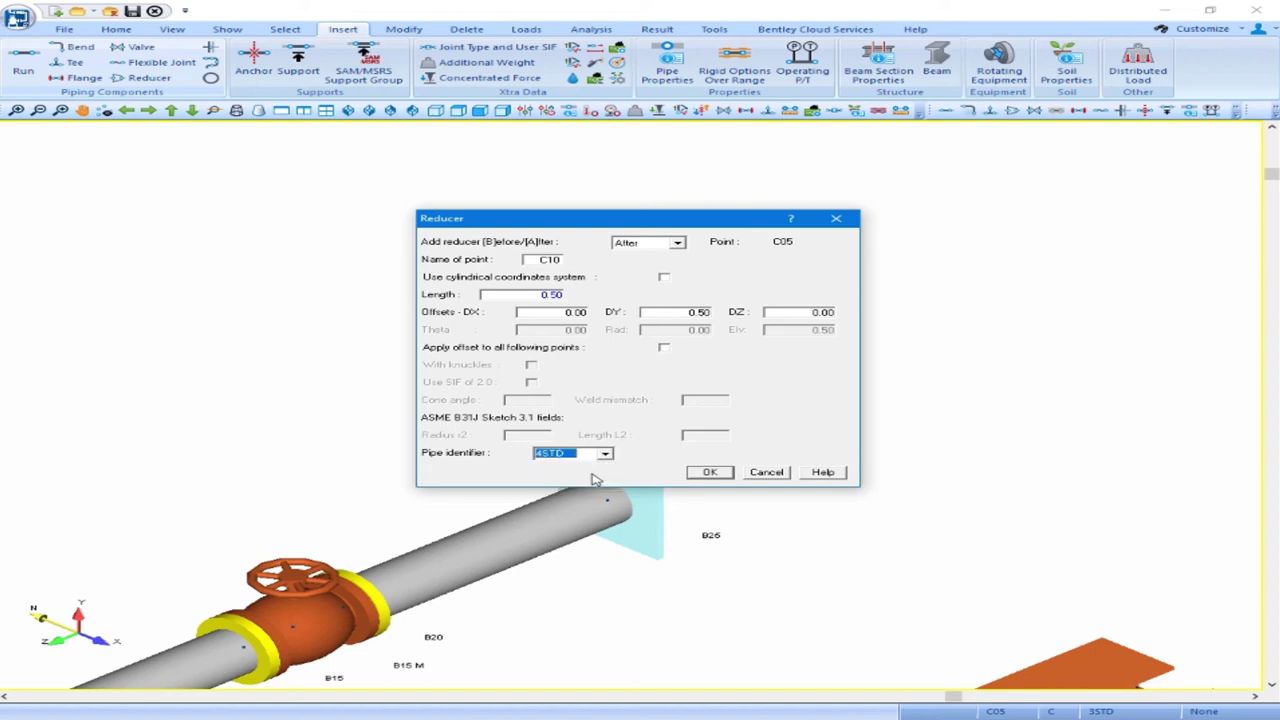
pyautogui.click(710, 472)
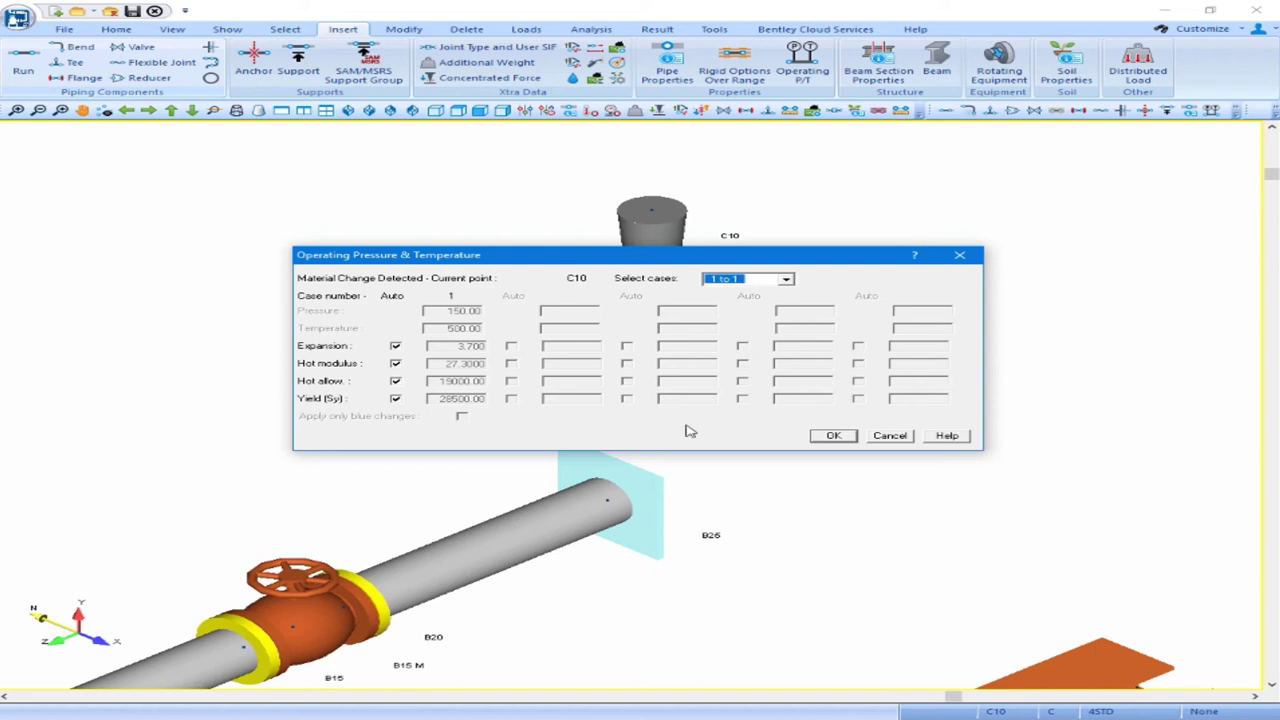
pyautogui.click(834, 435)
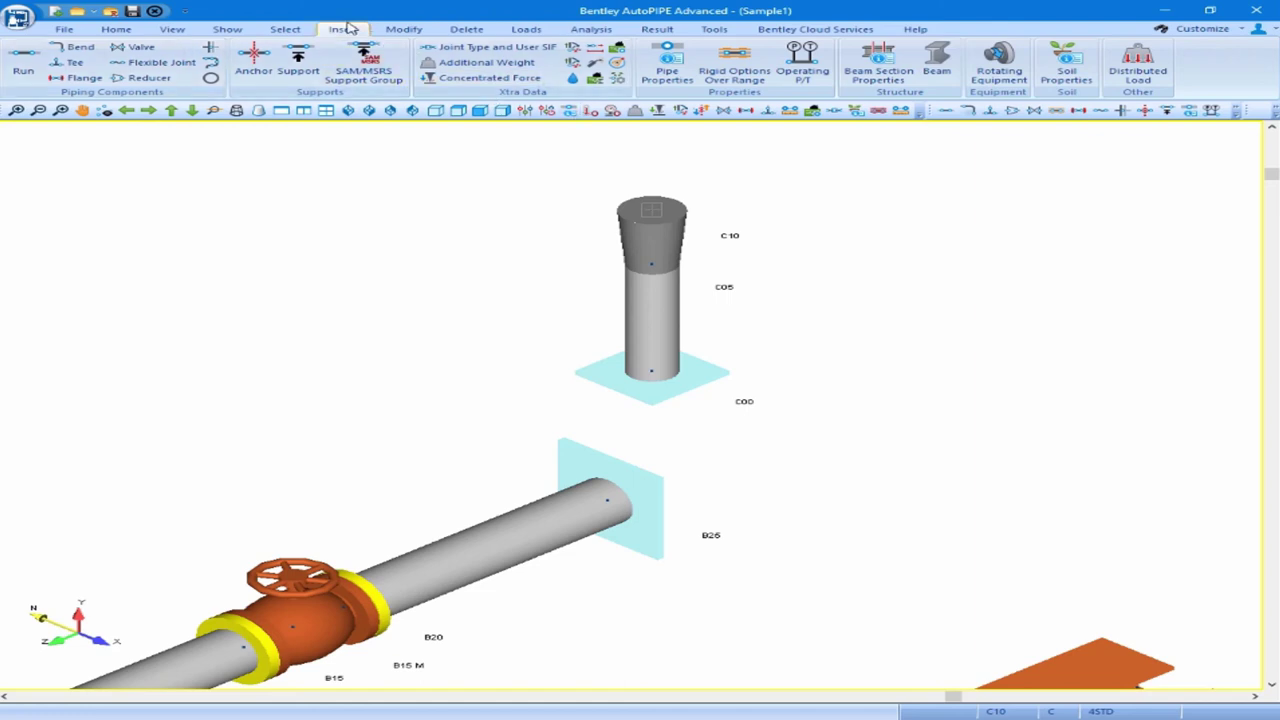
# - Choose an AutoPIPE Generic ANSI/ASME swing check valve to follow C10
pyautogui.click(140, 48)
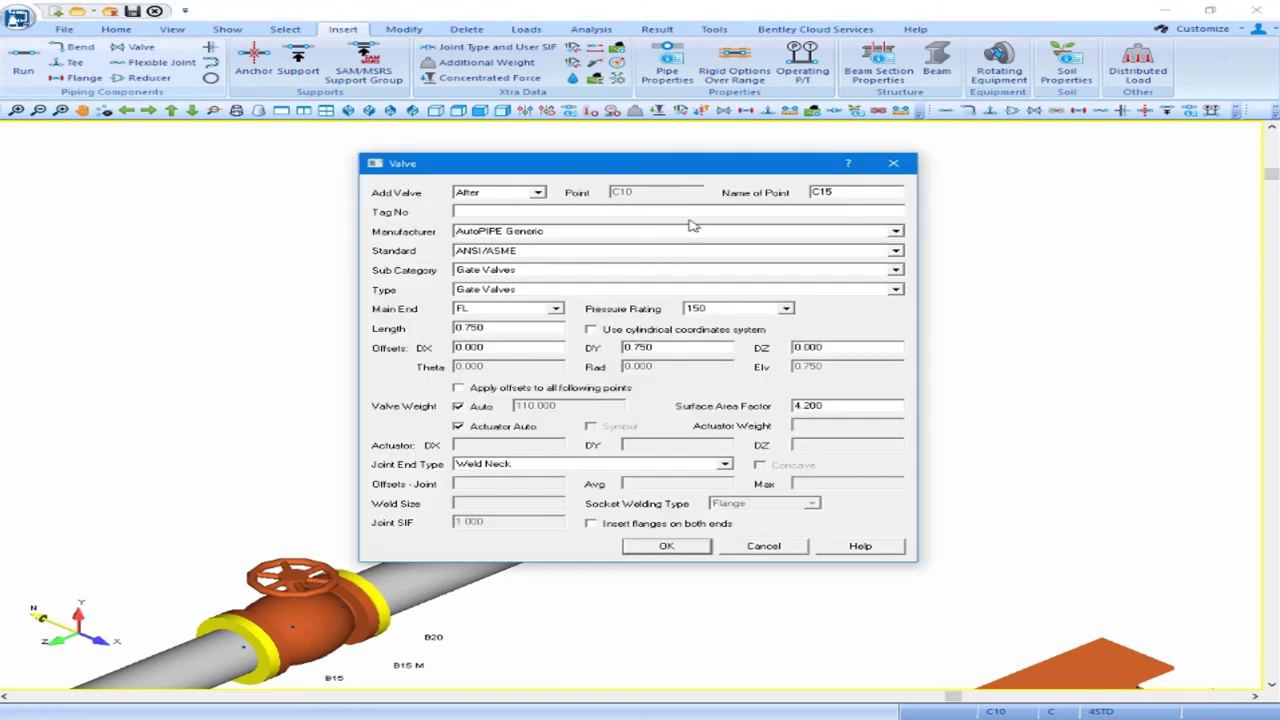
pyautogui.click(896, 232)
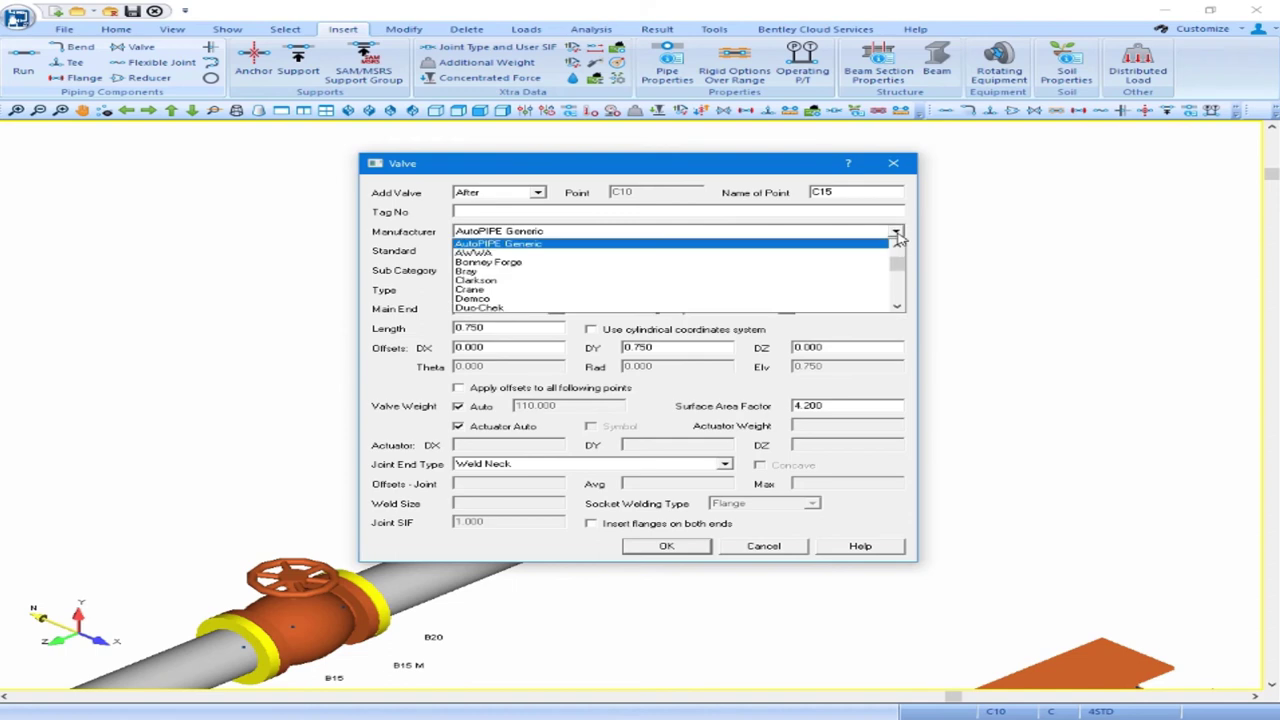
pyautogui.click(897, 234)
pyautogui.click(897, 252)
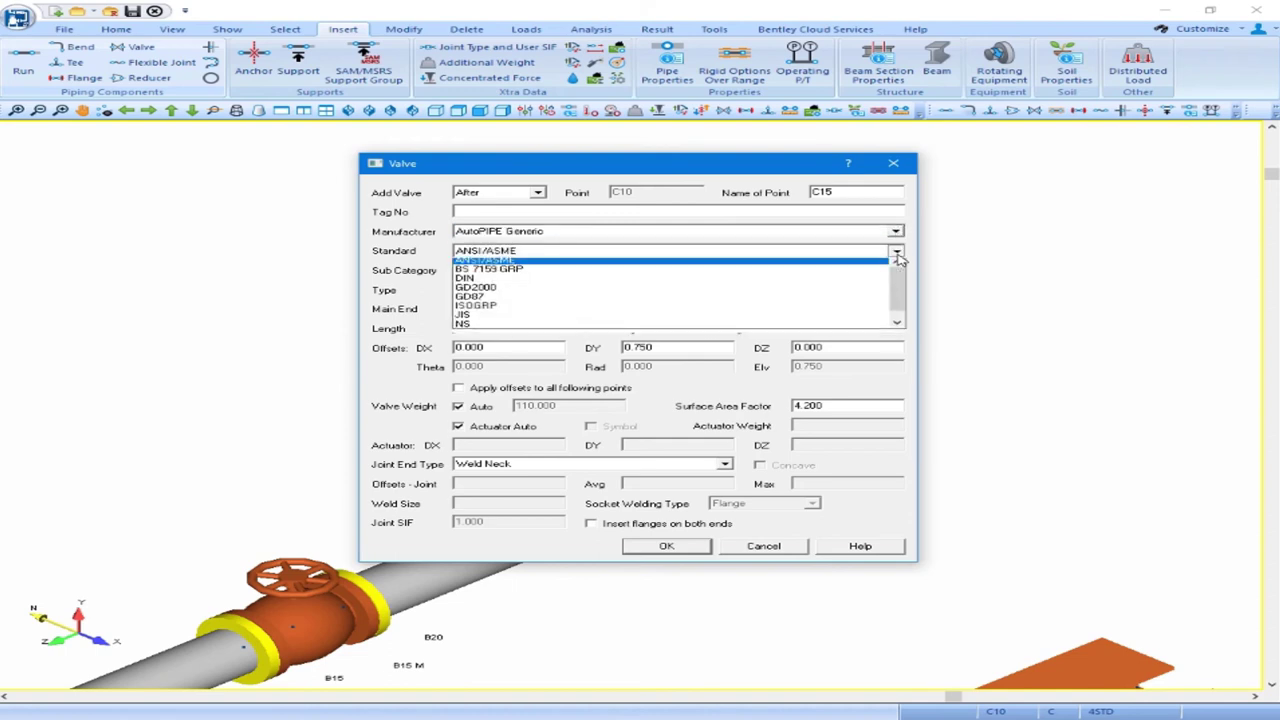
pyautogui.click(897, 258)
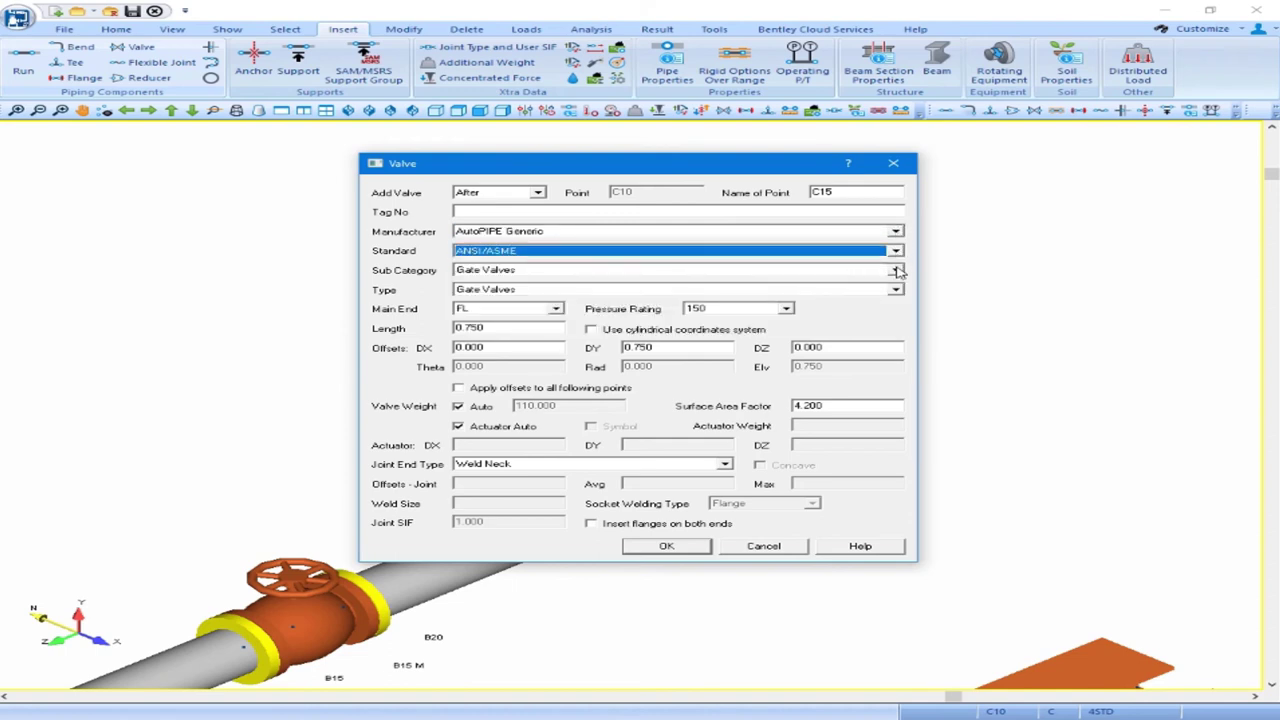
pyautogui.click(897, 270)
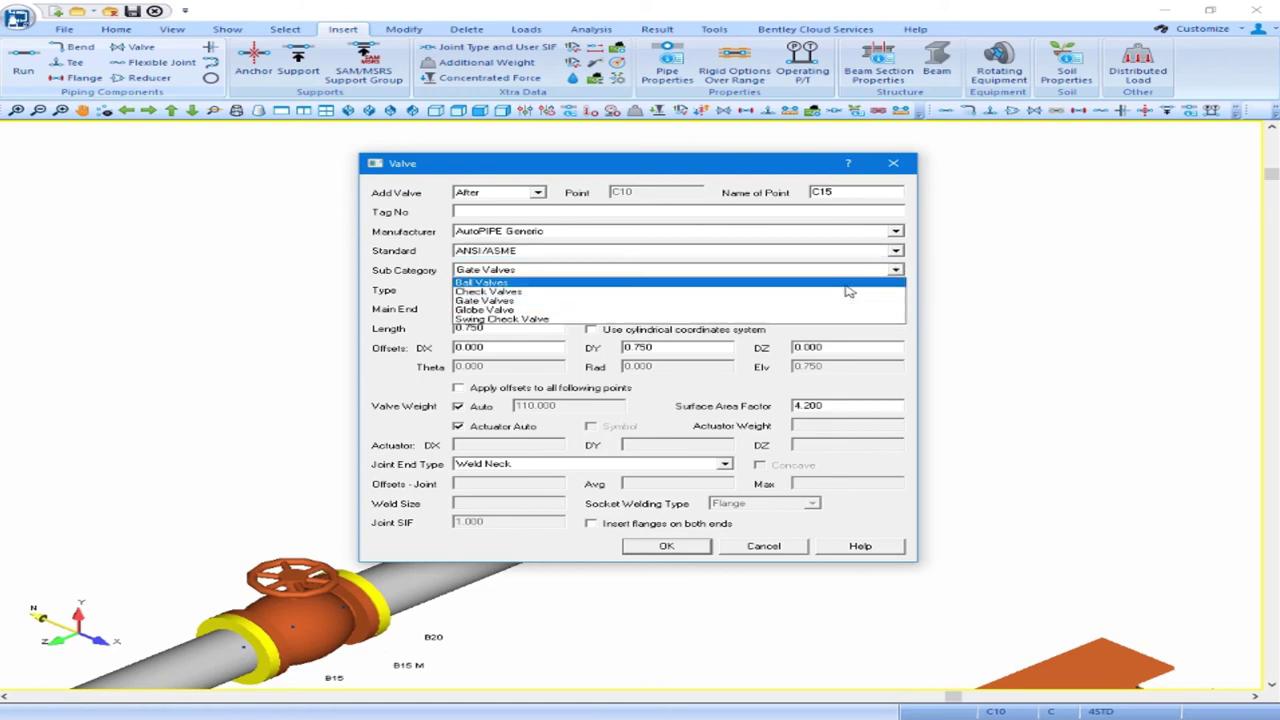
pyautogui.click(762, 320)
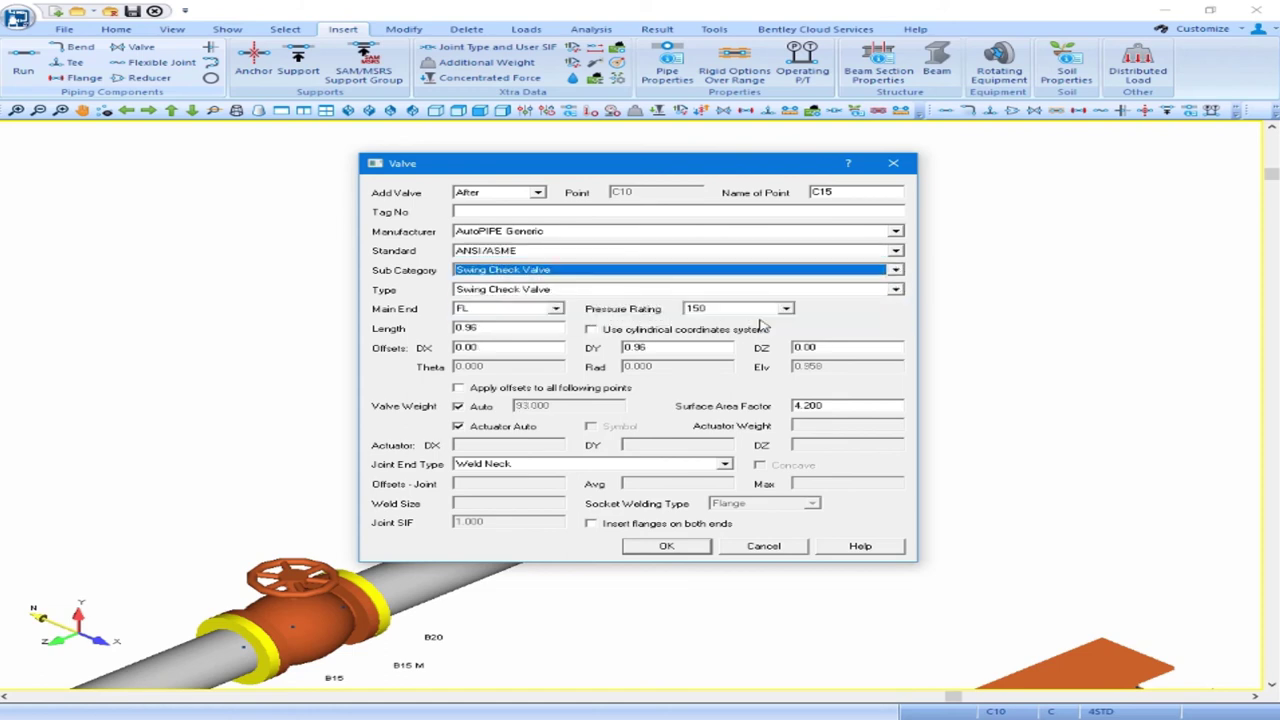
pyautogui.click(876, 291)
pyautogui.click(878, 290)
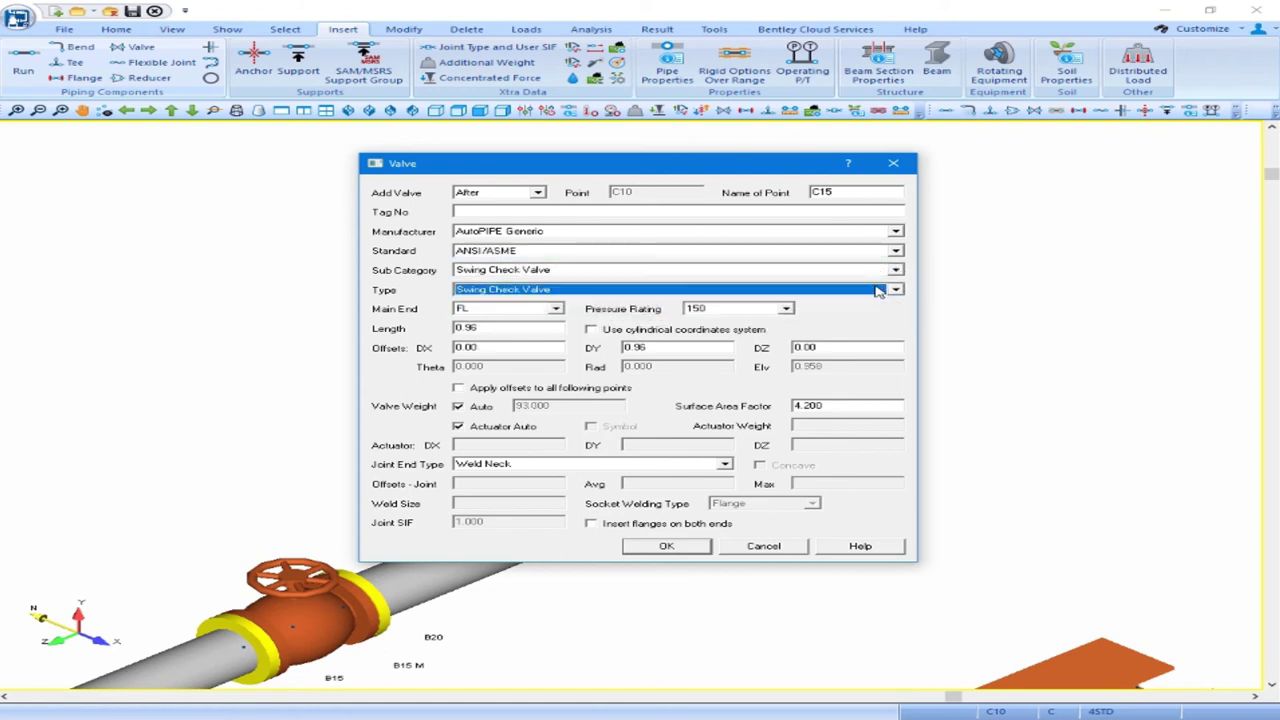
# - Give the valve BW main ends, 150 rating and butt-weld joints, creating point C15
pyautogui.press('Tab')
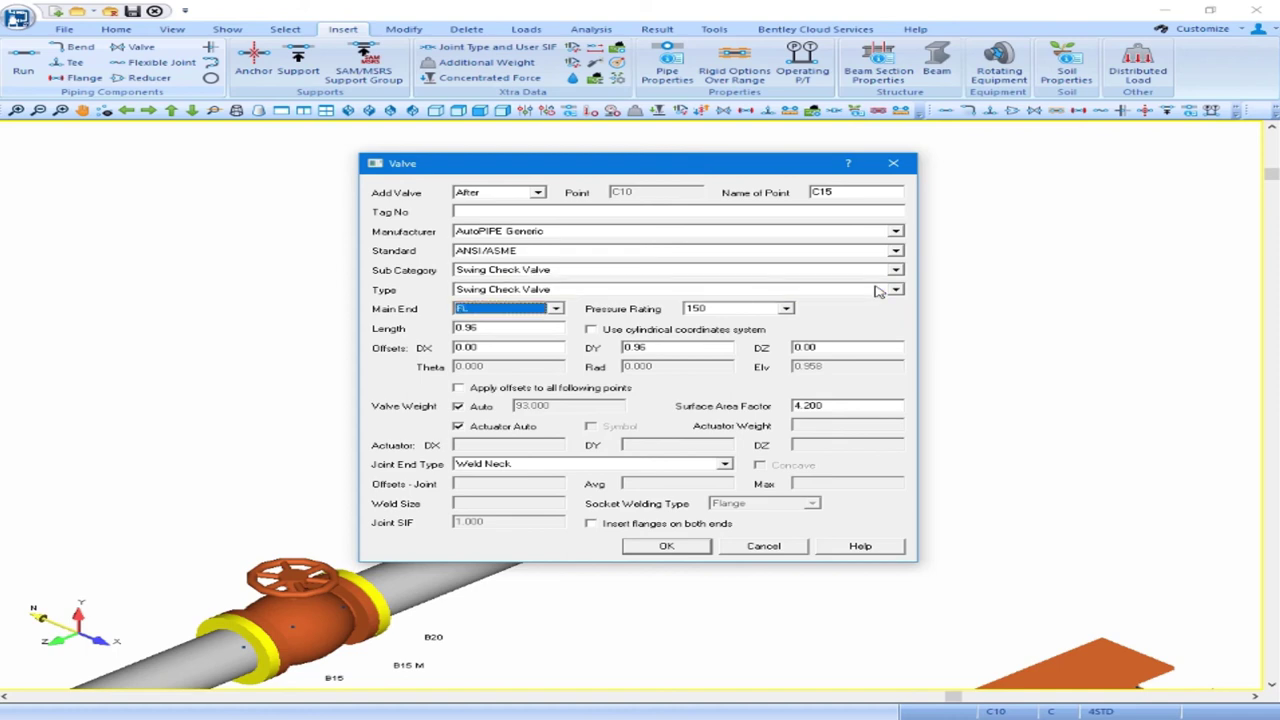
pyautogui.click(556, 309)
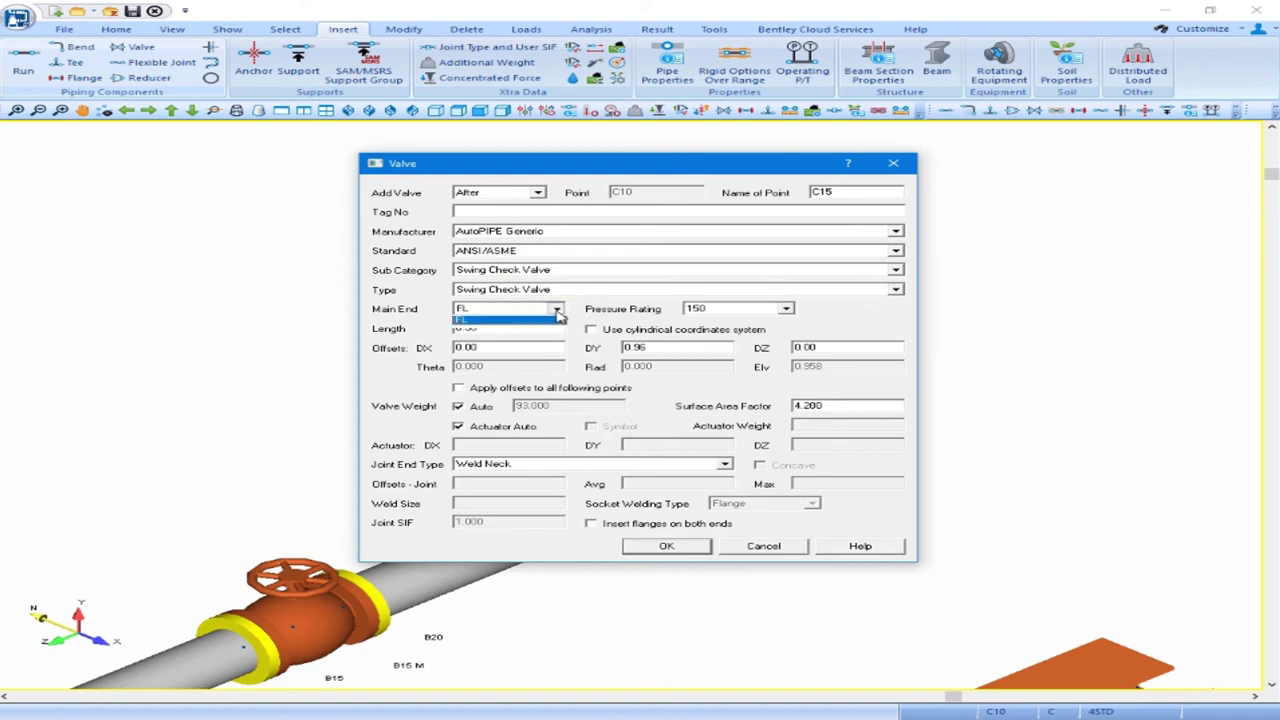
pyautogui.click(551, 321)
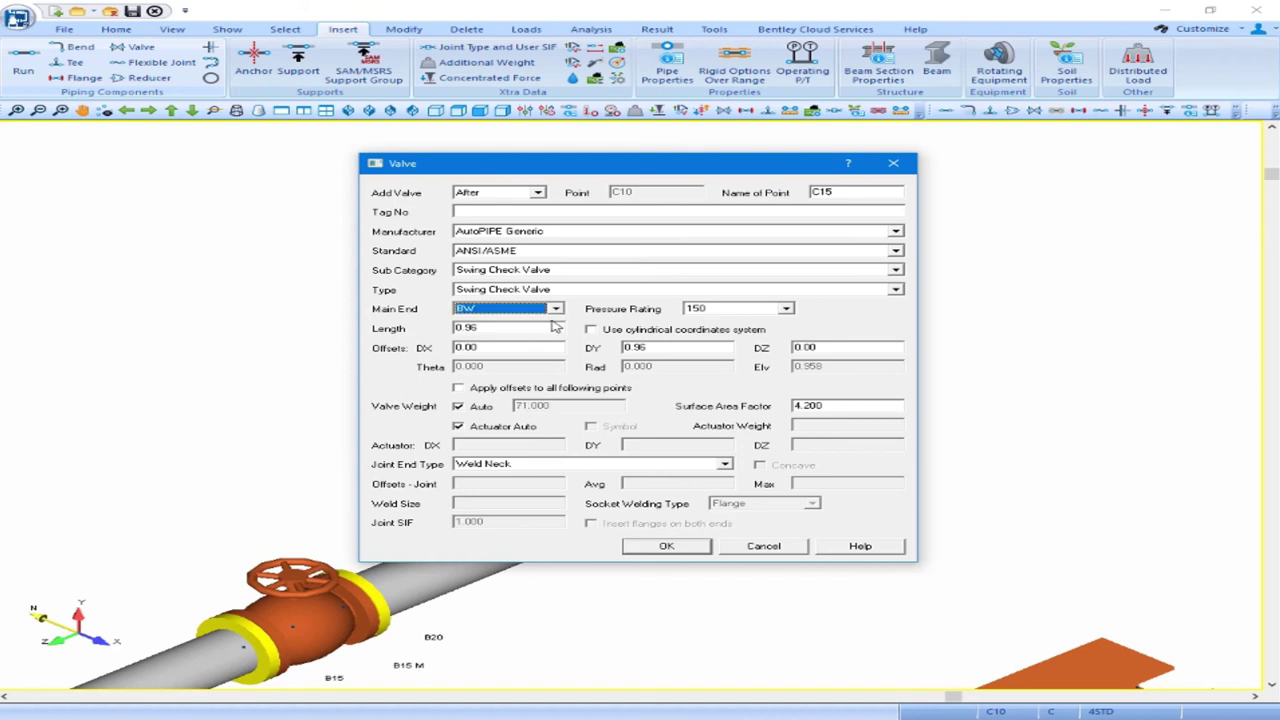
pyautogui.click(772, 310)
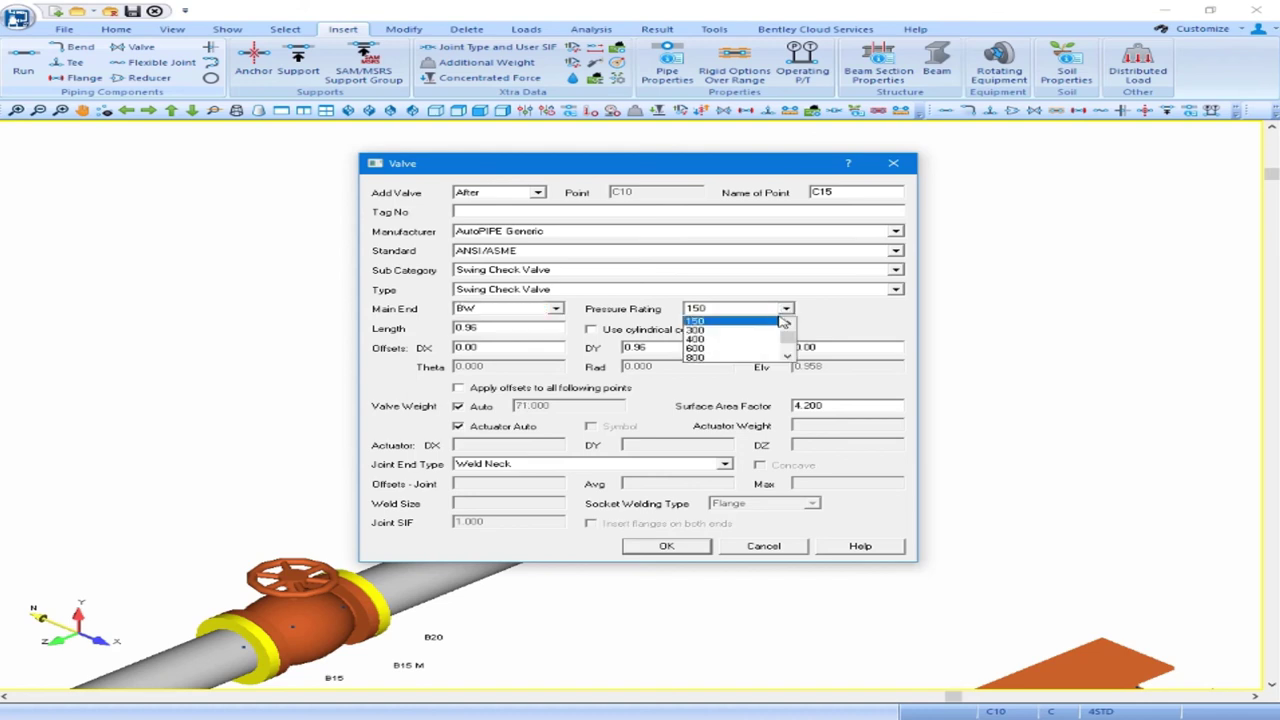
pyautogui.click(773, 322)
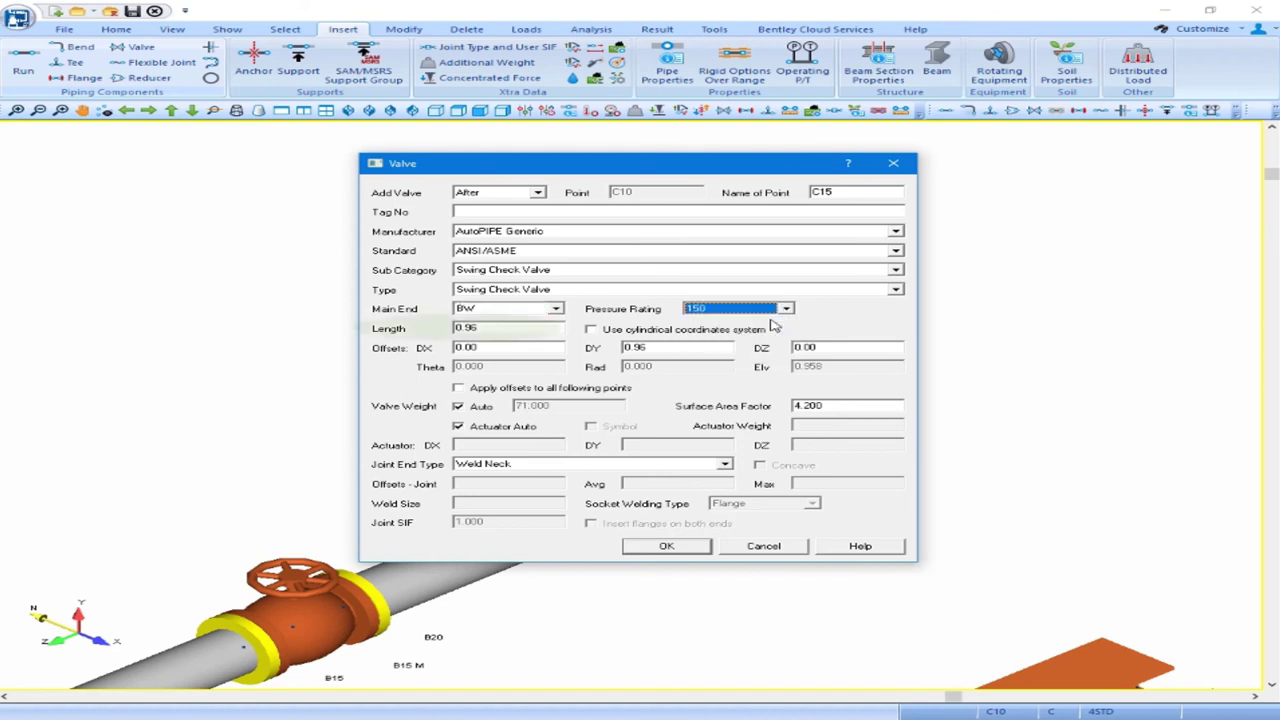
pyautogui.press('Tab')
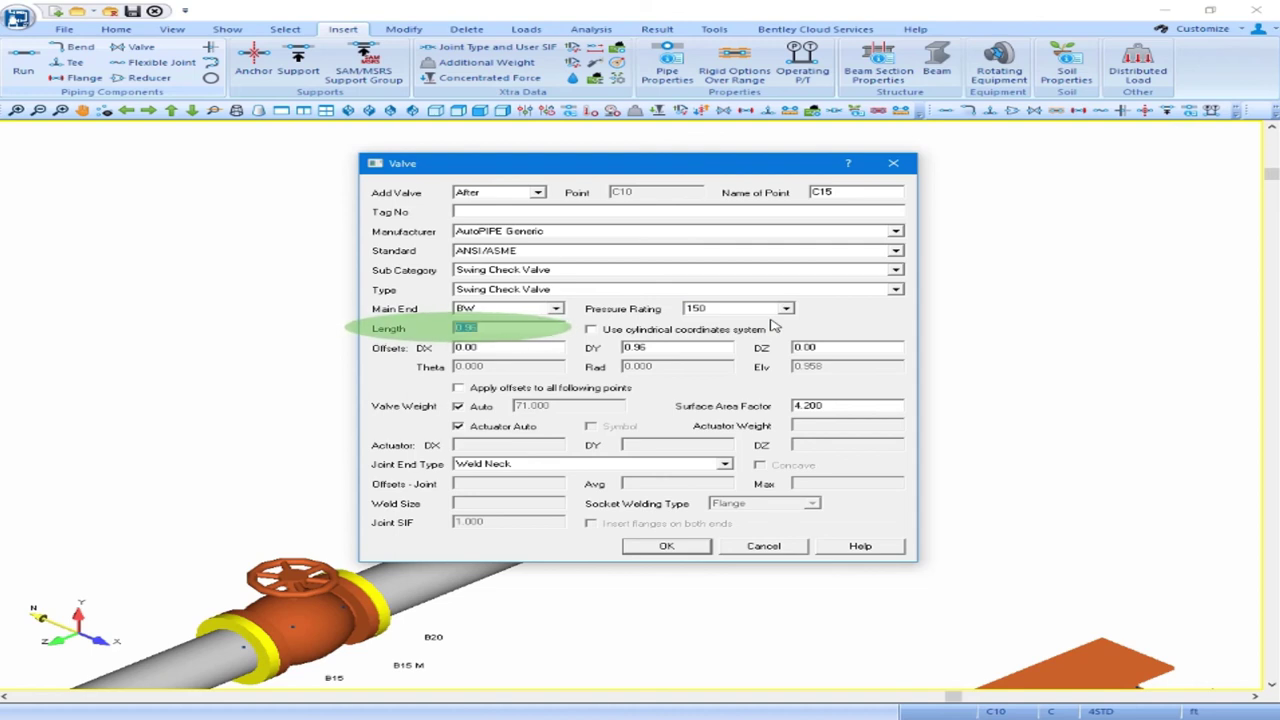
pyautogui.press('Tab')
pyautogui.press('Tab')
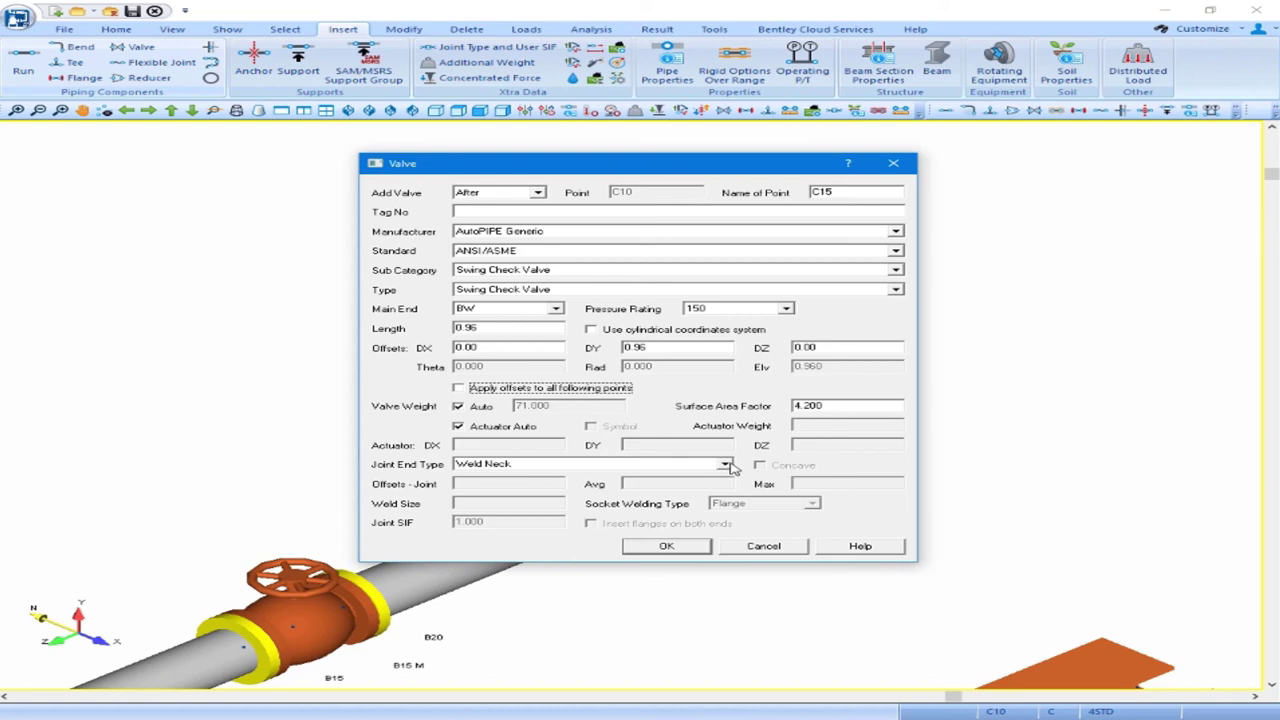
pyautogui.click(724, 465)
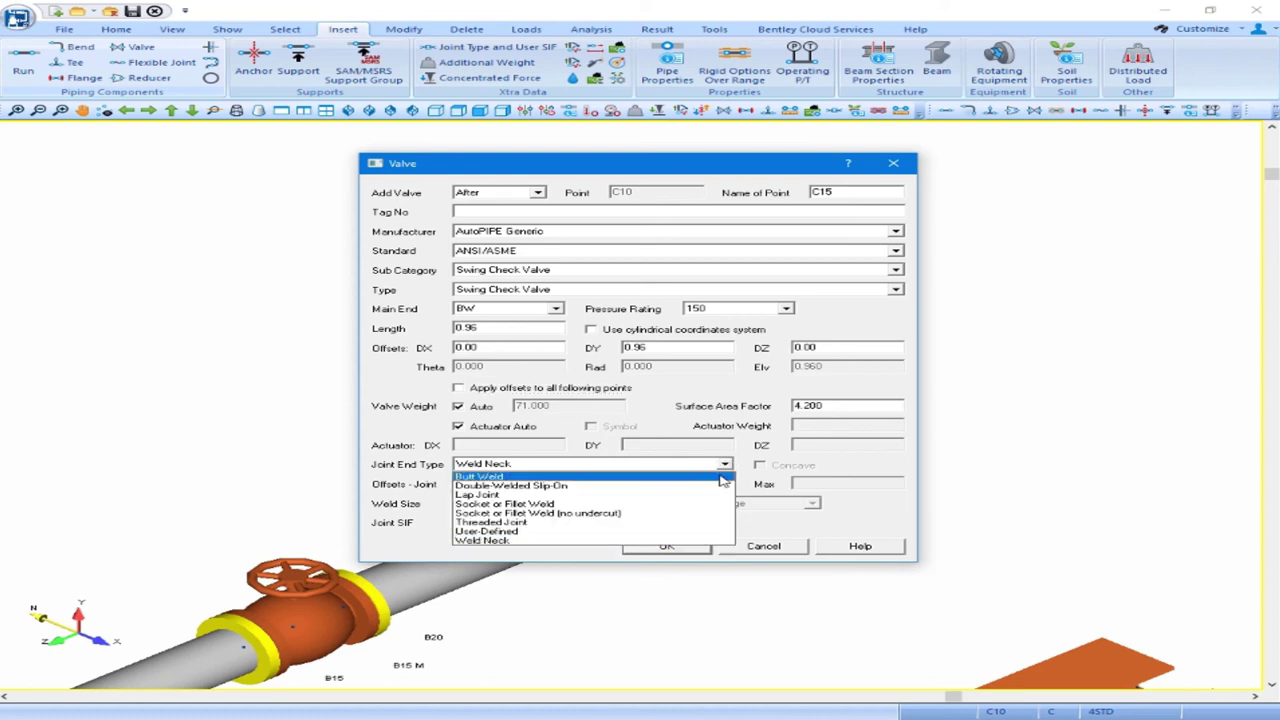
pyautogui.click(722, 477)
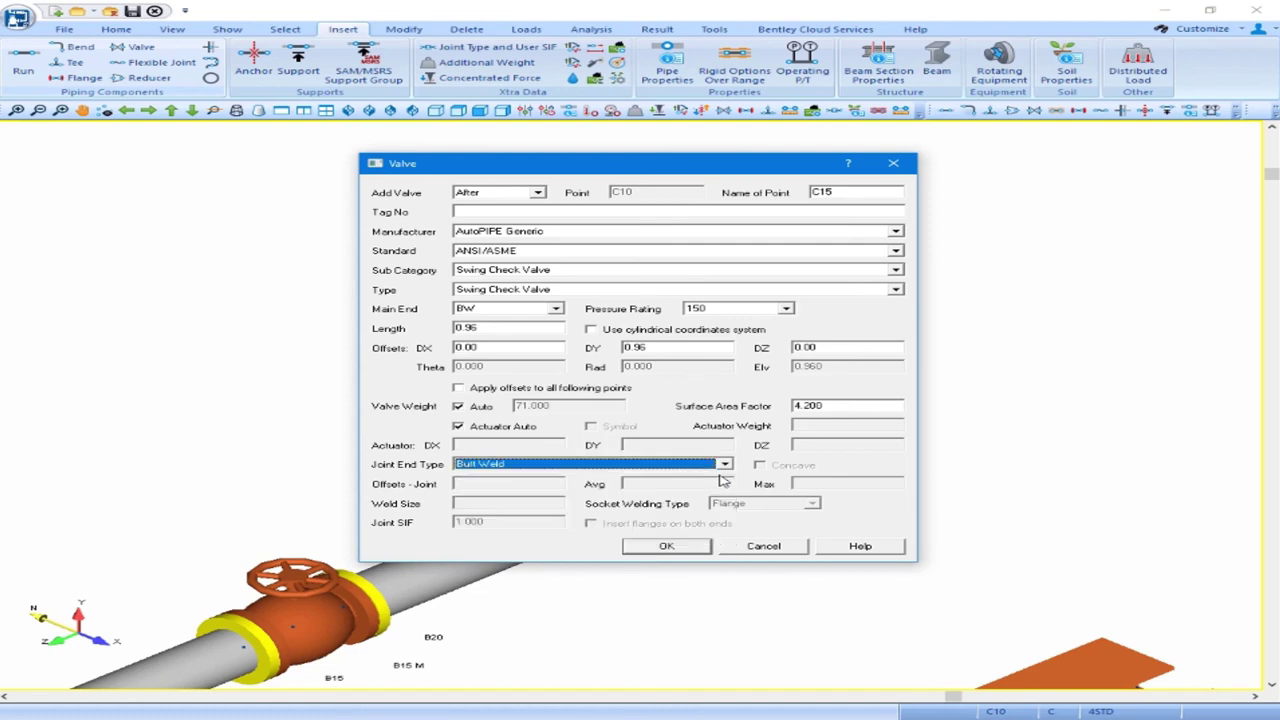
pyautogui.click(668, 546)
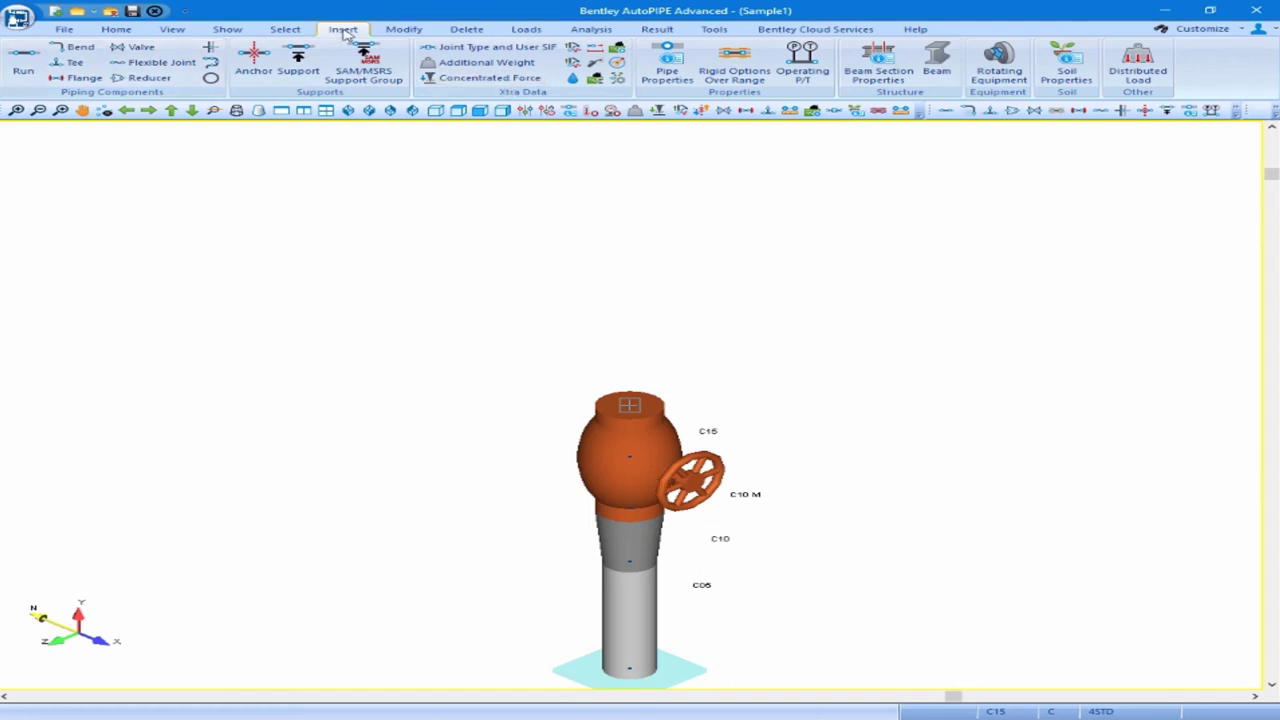
# - Insert a 150-rated butt-welded gate valve after C15, rising 1.00 ft to point C20
pyautogui.click(145, 49)
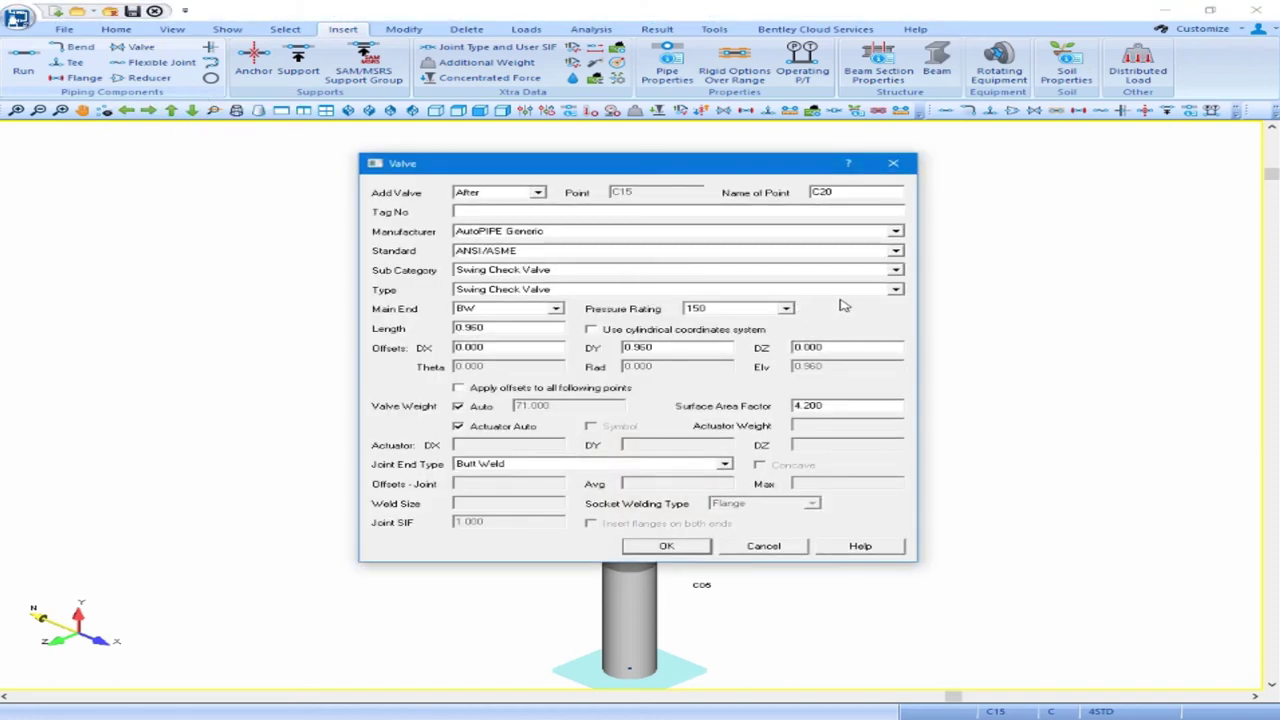
pyautogui.click(896, 270)
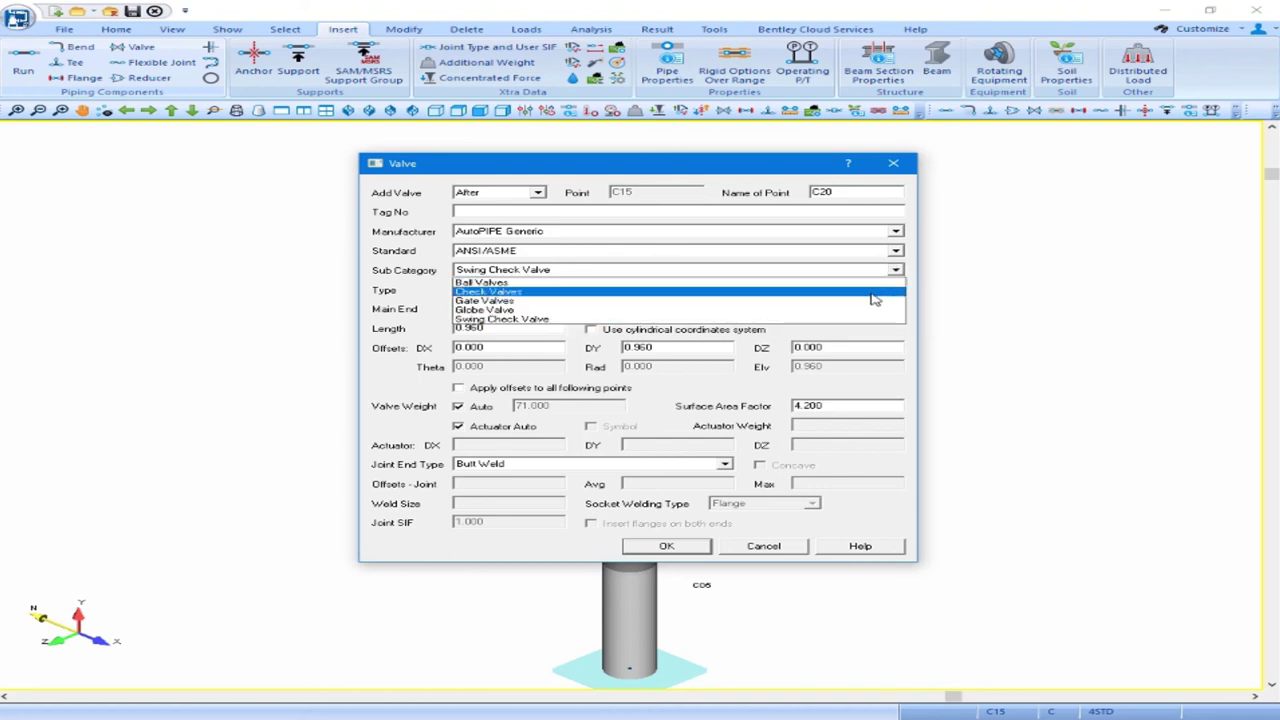
pyautogui.click(866, 300)
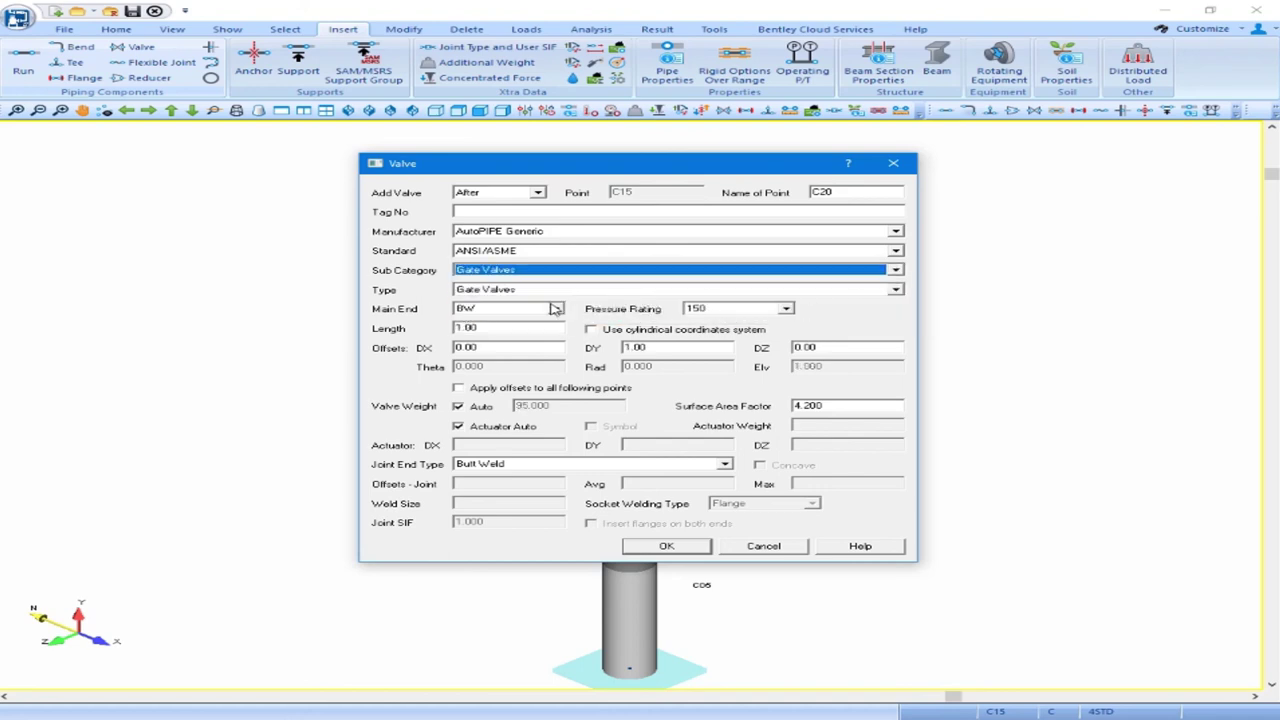
pyautogui.press('Tab')
pyautogui.press('Tab')
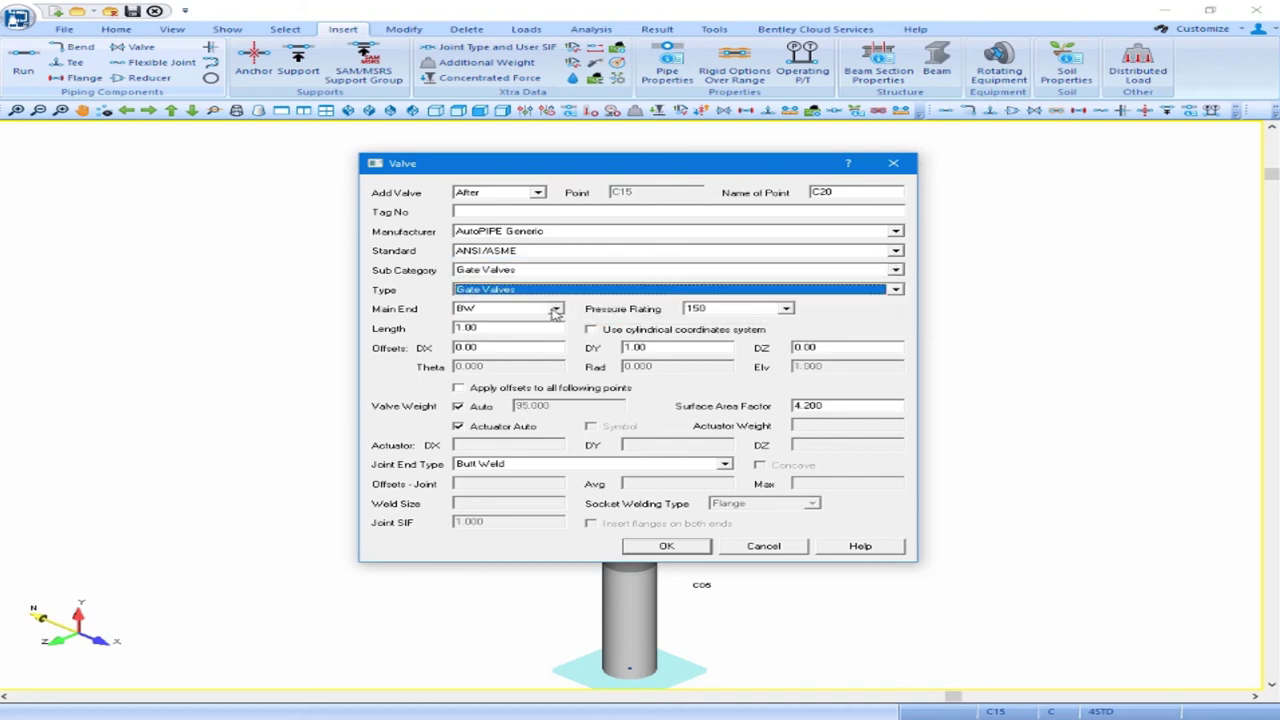
pyautogui.press('Tab')
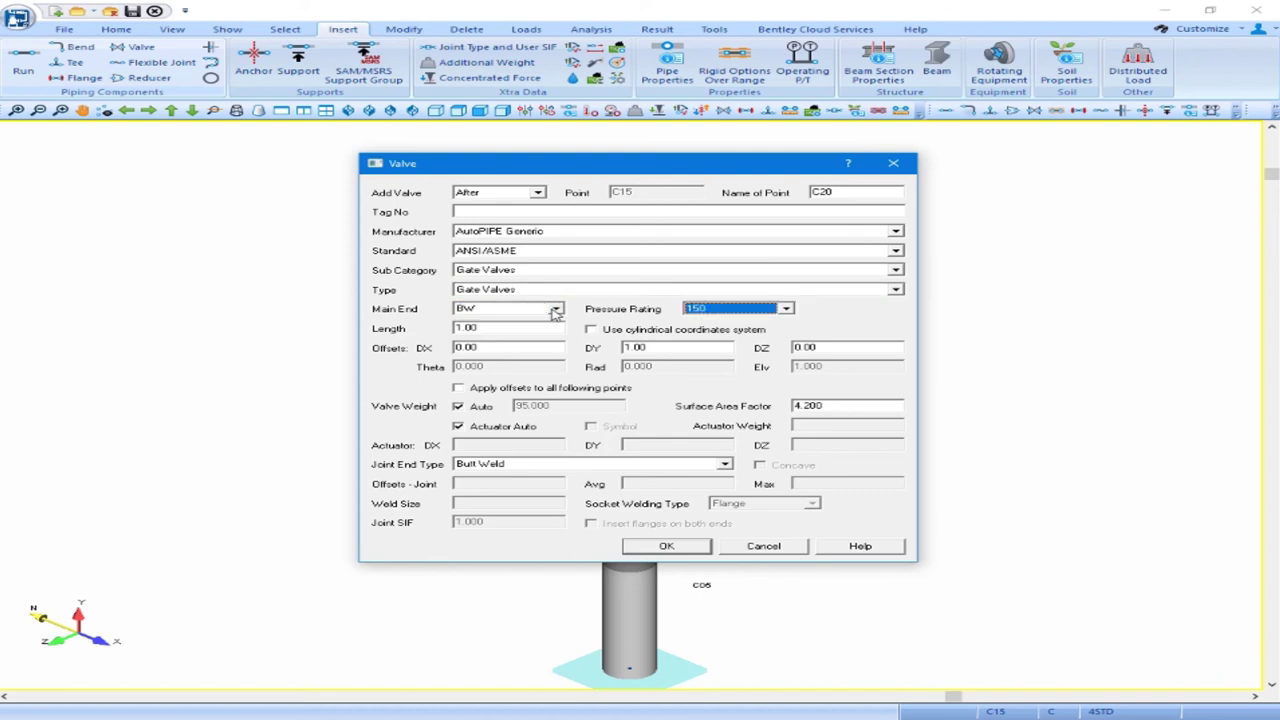
pyautogui.press('Tab')
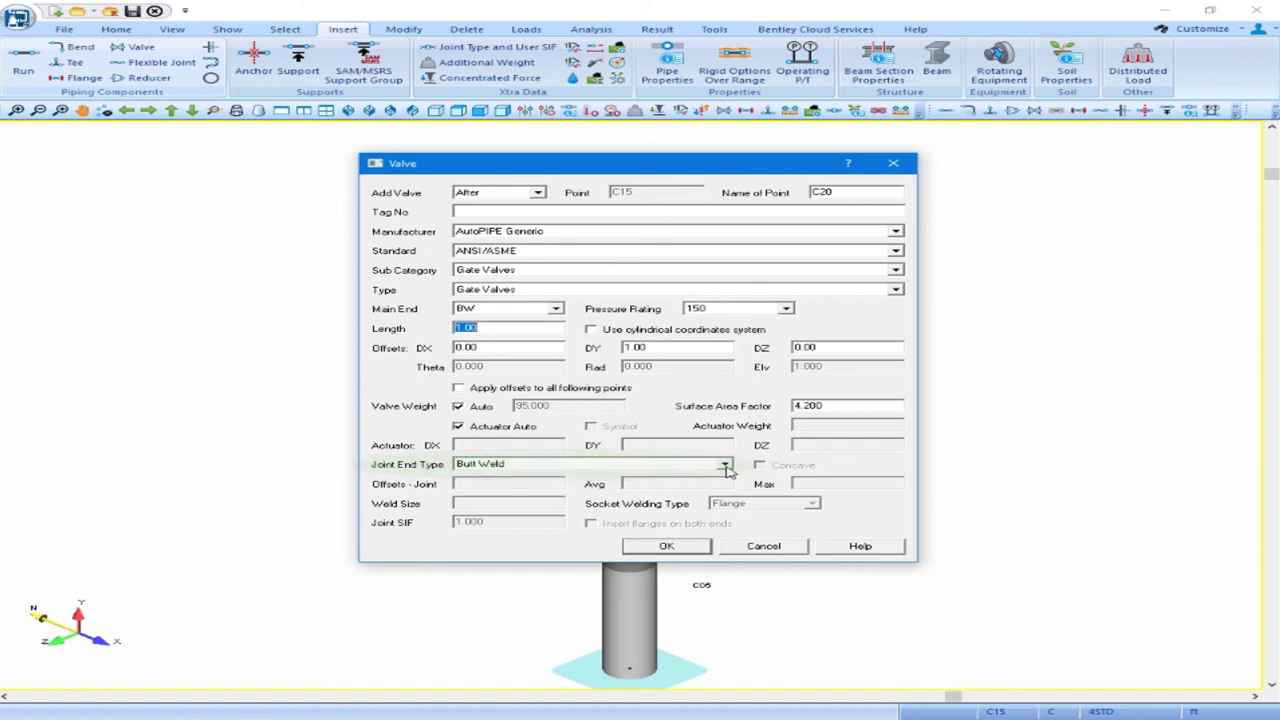
pyautogui.click(666, 547)
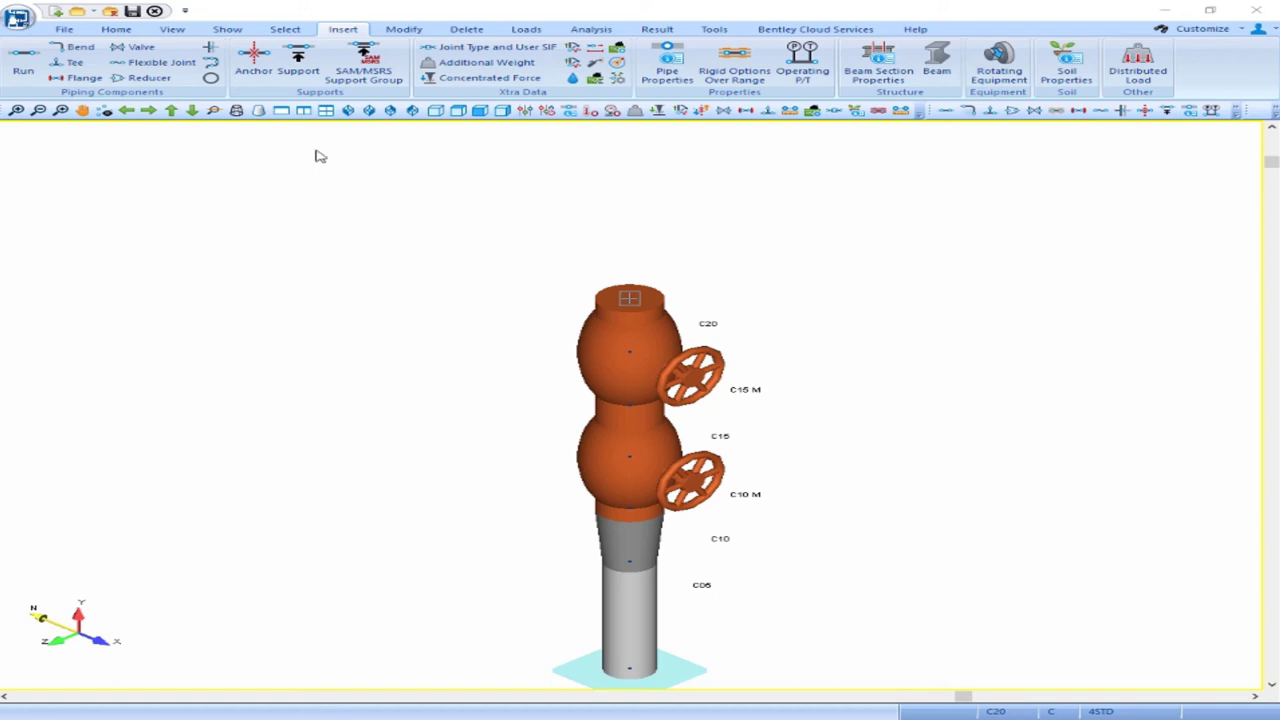
# - Insert a long-radius elbow bend at C25, 1.00 ft above C20
pyautogui.click(76, 48)
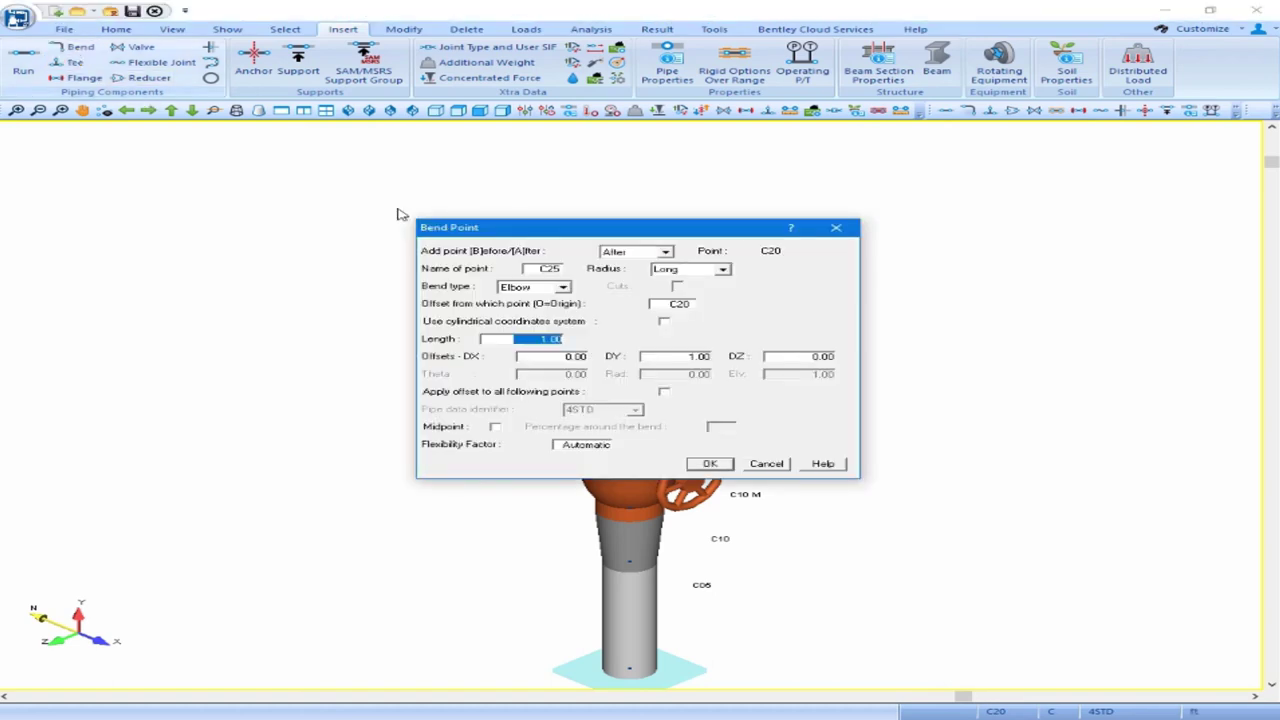
pyautogui.click(716, 468)
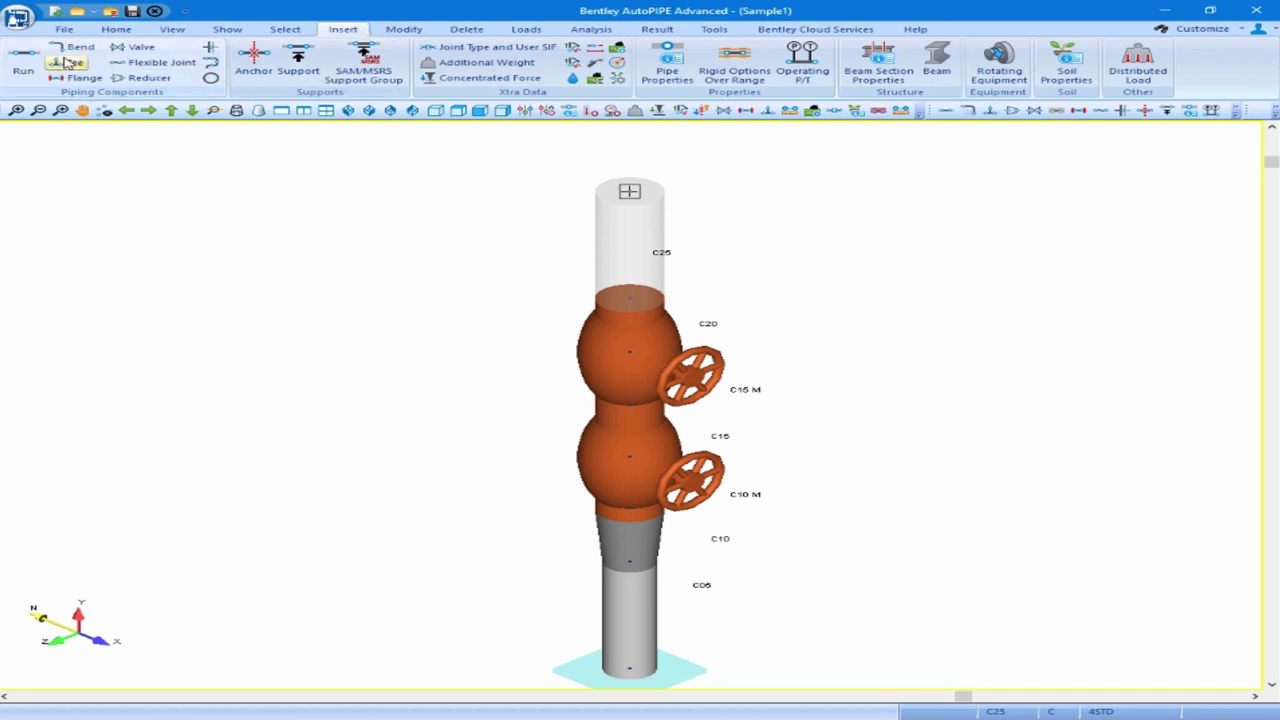
# - Run 5 ft of 4STD pipe in X from bend C25 to new point C30, then zoom out
pyautogui.click(33, 66)
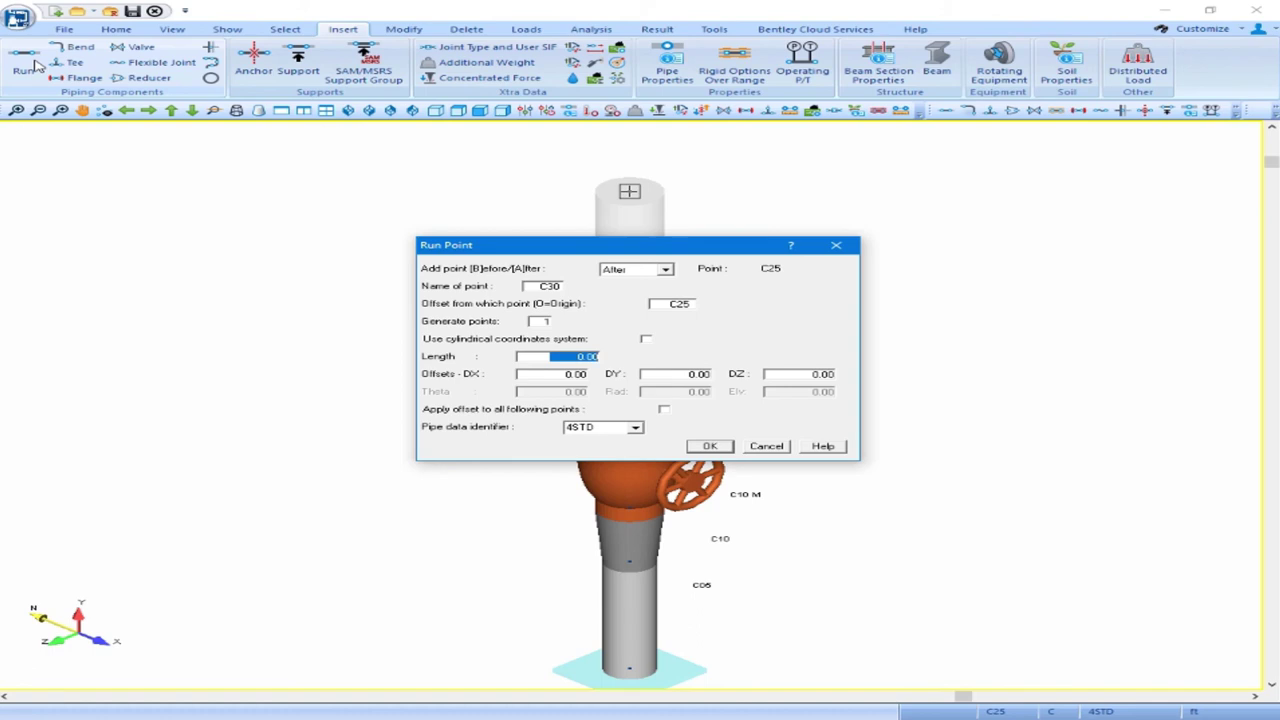
pyautogui.press('Tab')
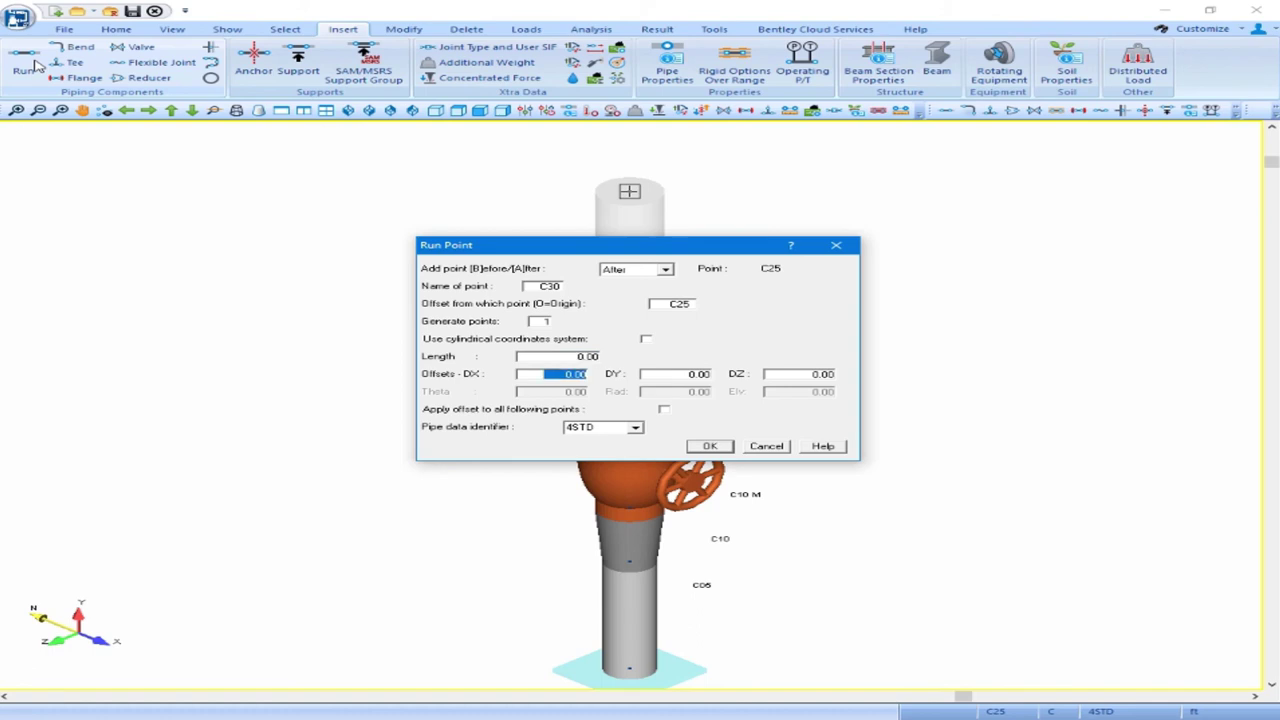
pyautogui.write('5')
pyautogui.press('Tab')
pyautogui.press('Tab')
pyautogui.press('Tab')
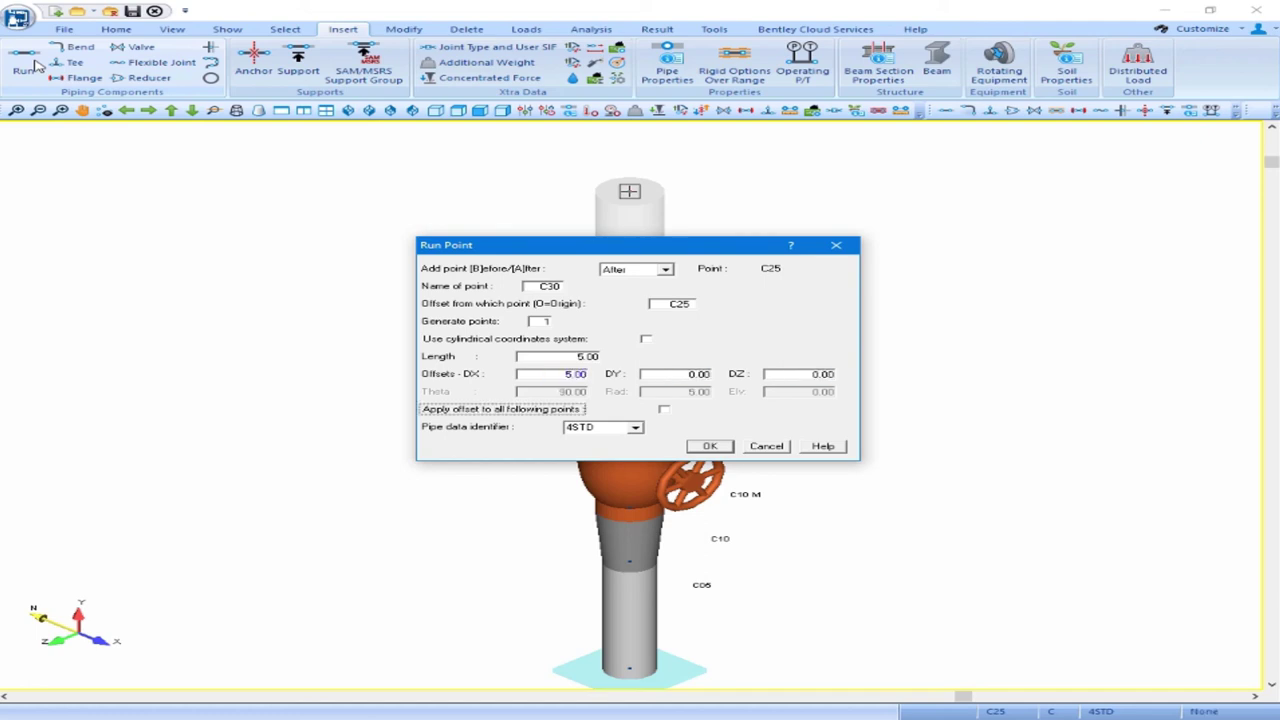
pyautogui.click(711, 448)
pyautogui.scroll(-4, 712, 450)
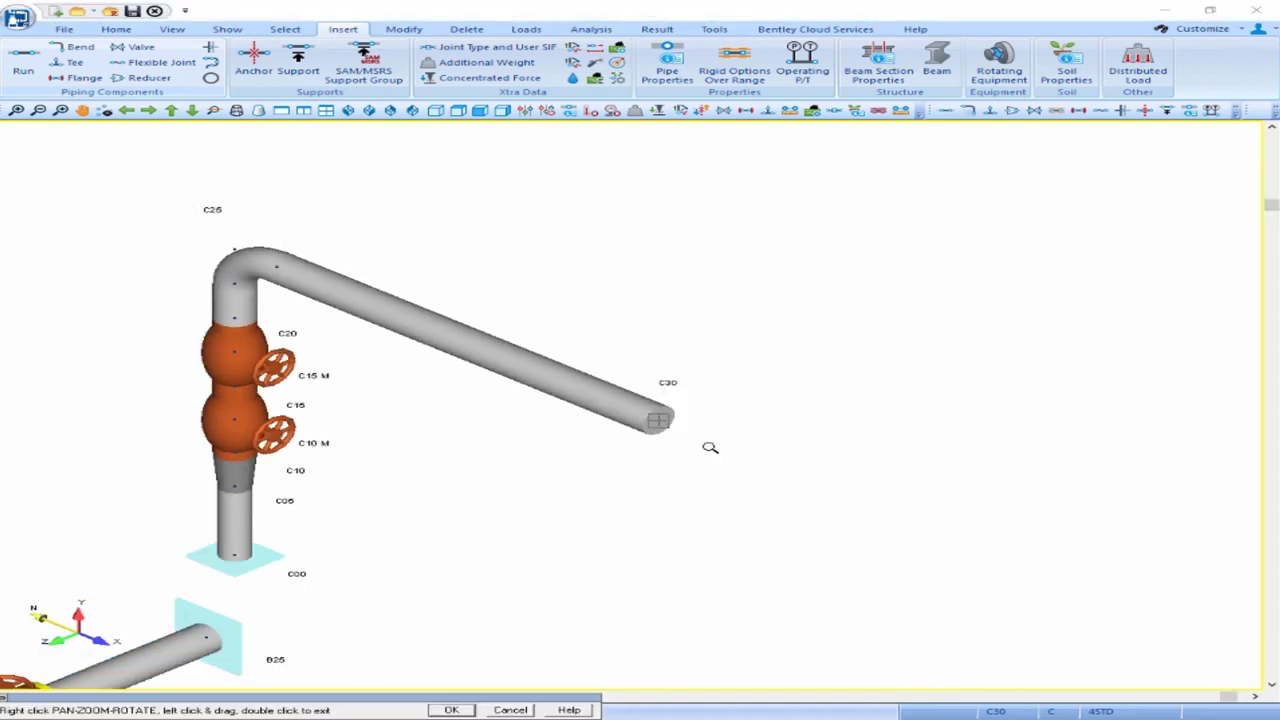
pyautogui.scroll(-2, 710, 447)
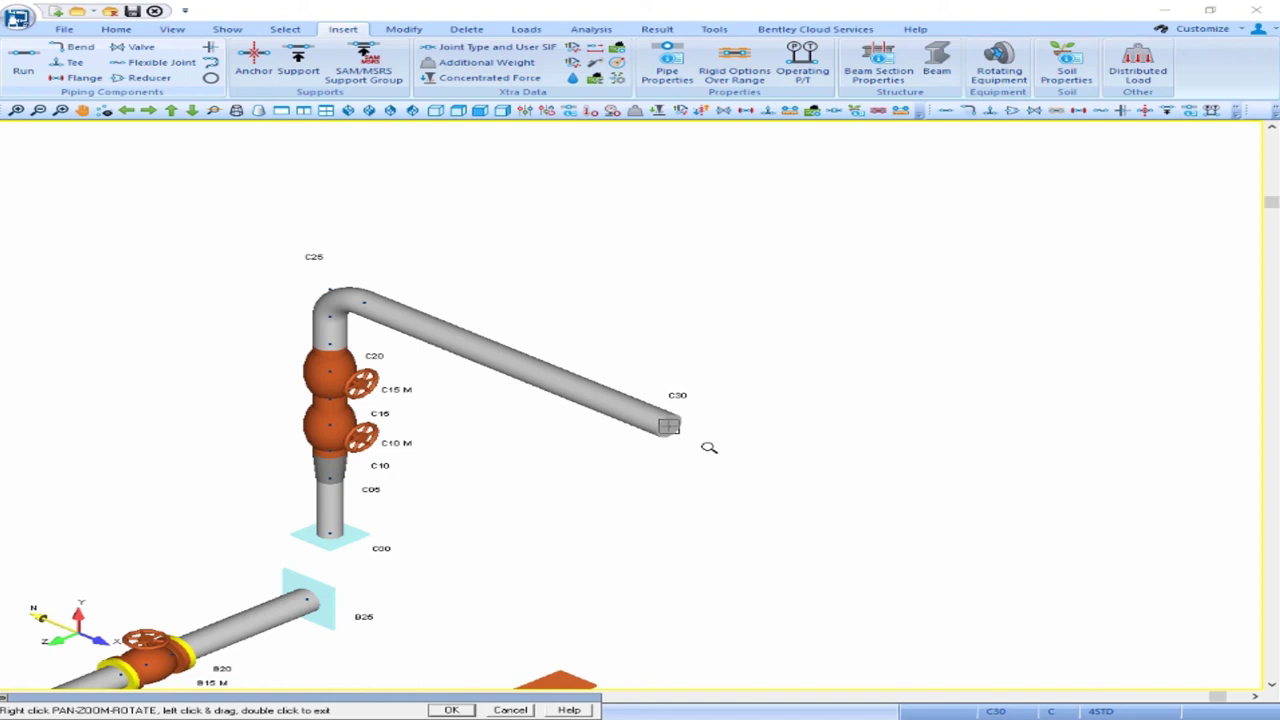
# - Add a rigid anchor at the free end point C30
pyautogui.doubleClick(710, 450)
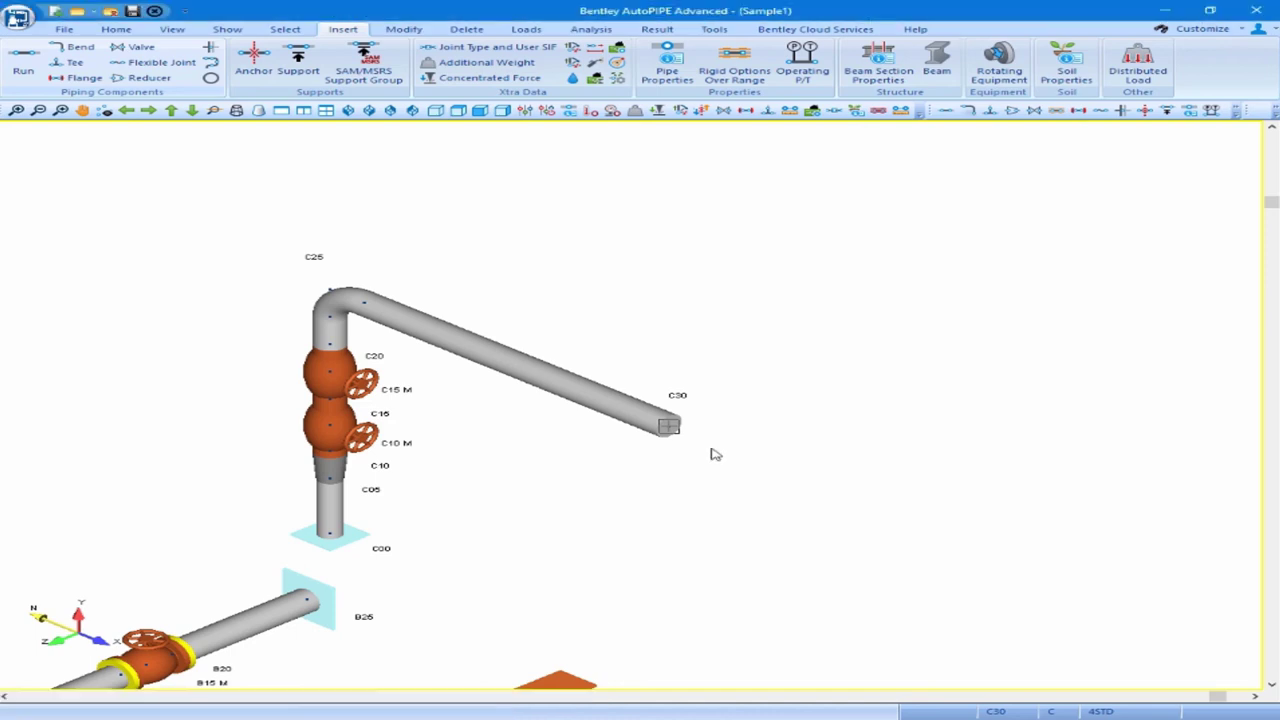
pyautogui.click(253, 62)
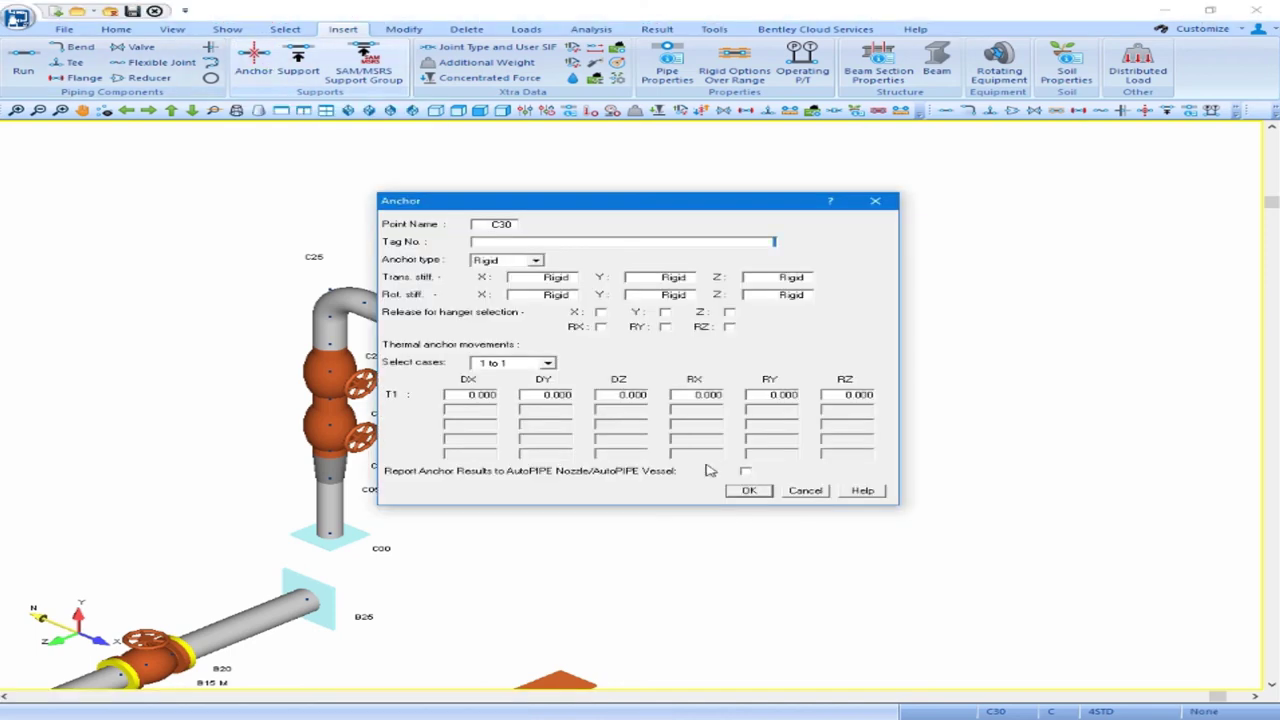
pyautogui.click(749, 491)
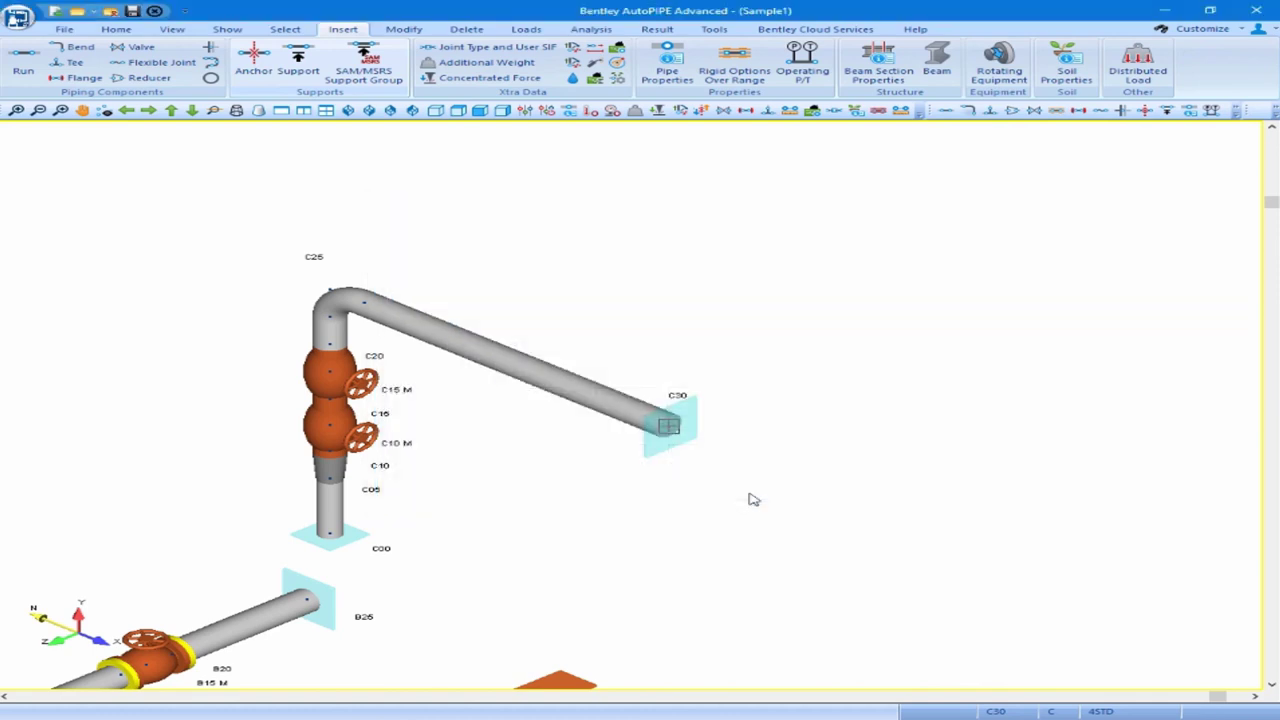
# - Display the whole piping model in the default isometric view
pyautogui.click(178, 30)
pyautogui.click(198, 48)
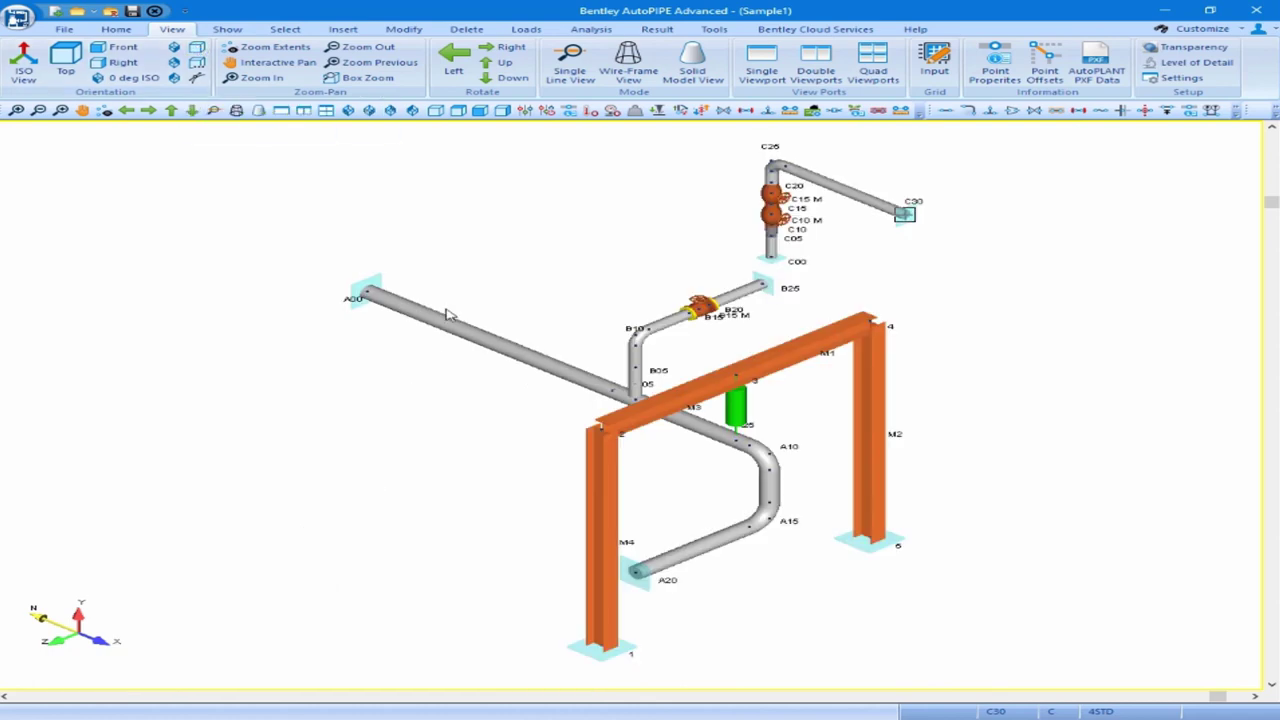
pyautogui.click(63, 30)
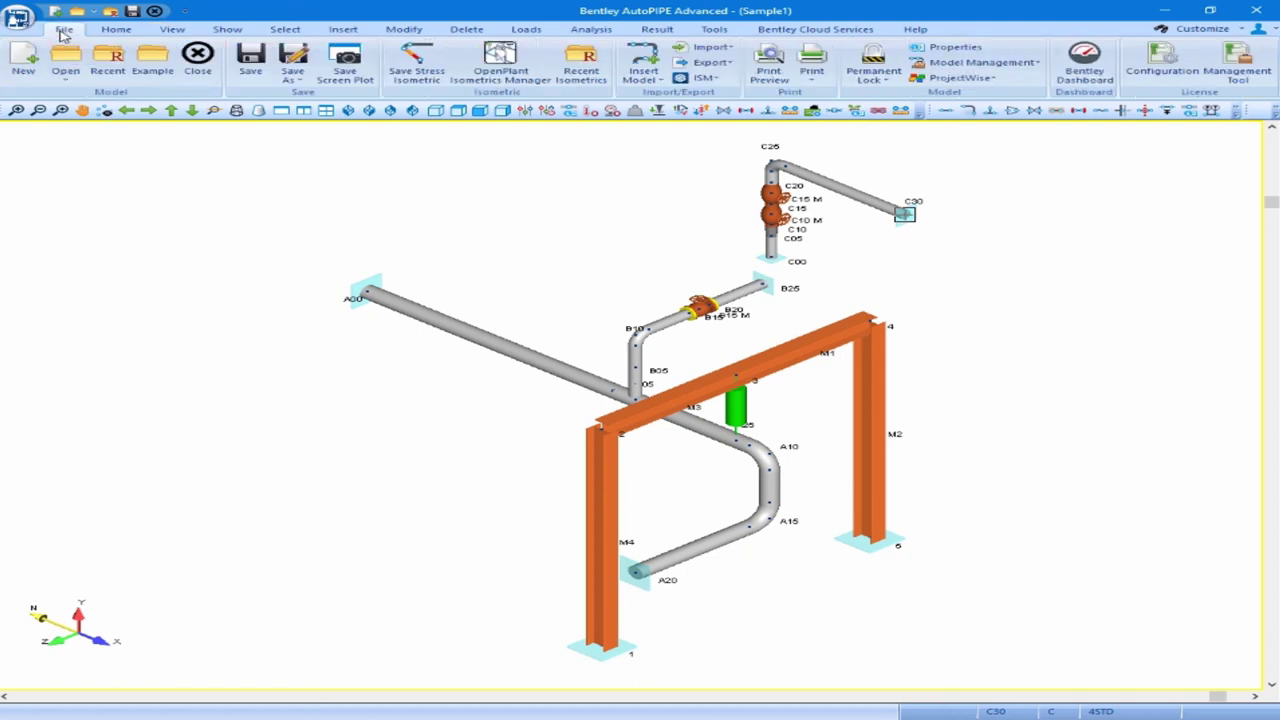